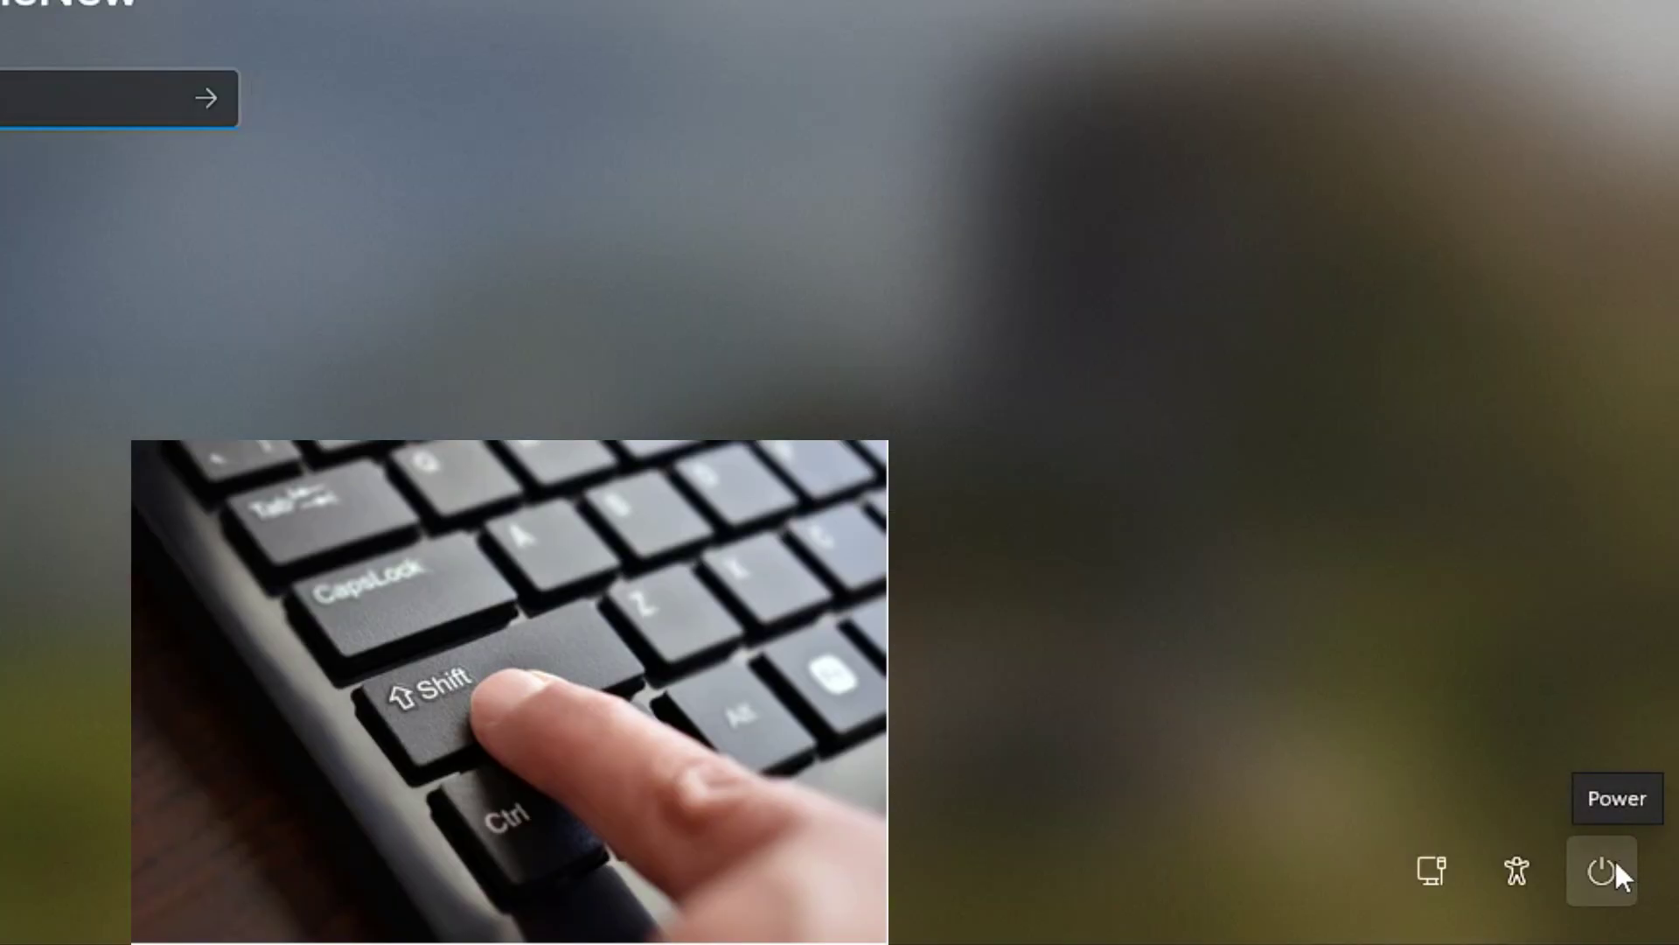
Shift-restart from the sign-in screen into recovery options, confirming past the unsaved-work warning.
click(1612, 862)
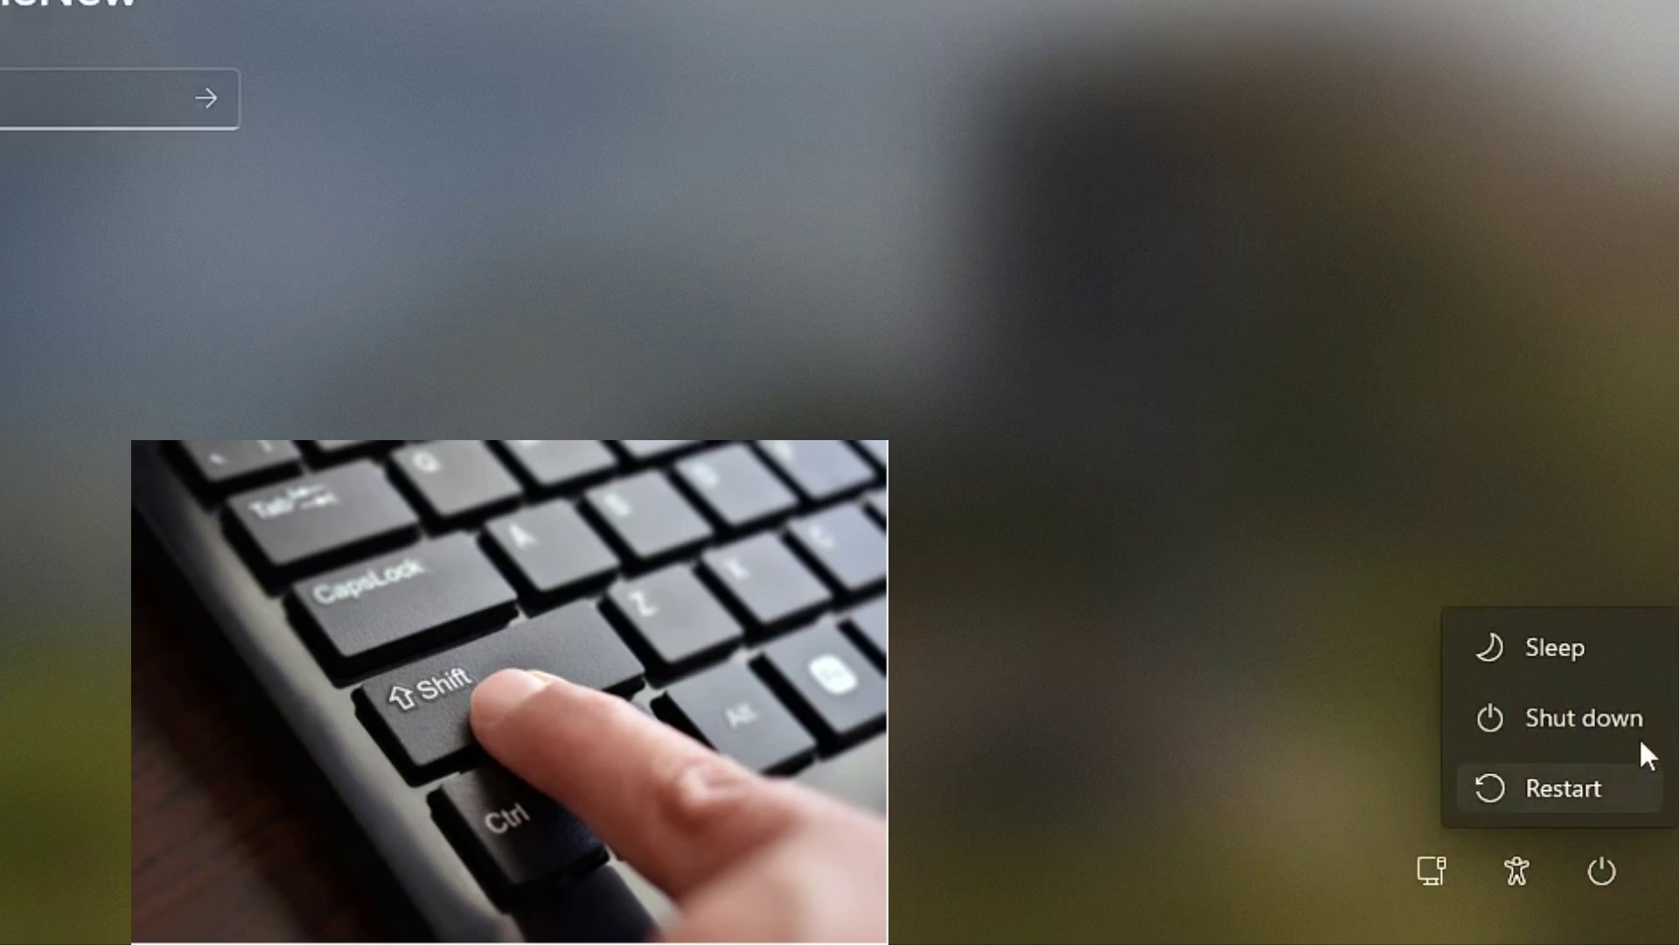
shift+click(1582, 789)
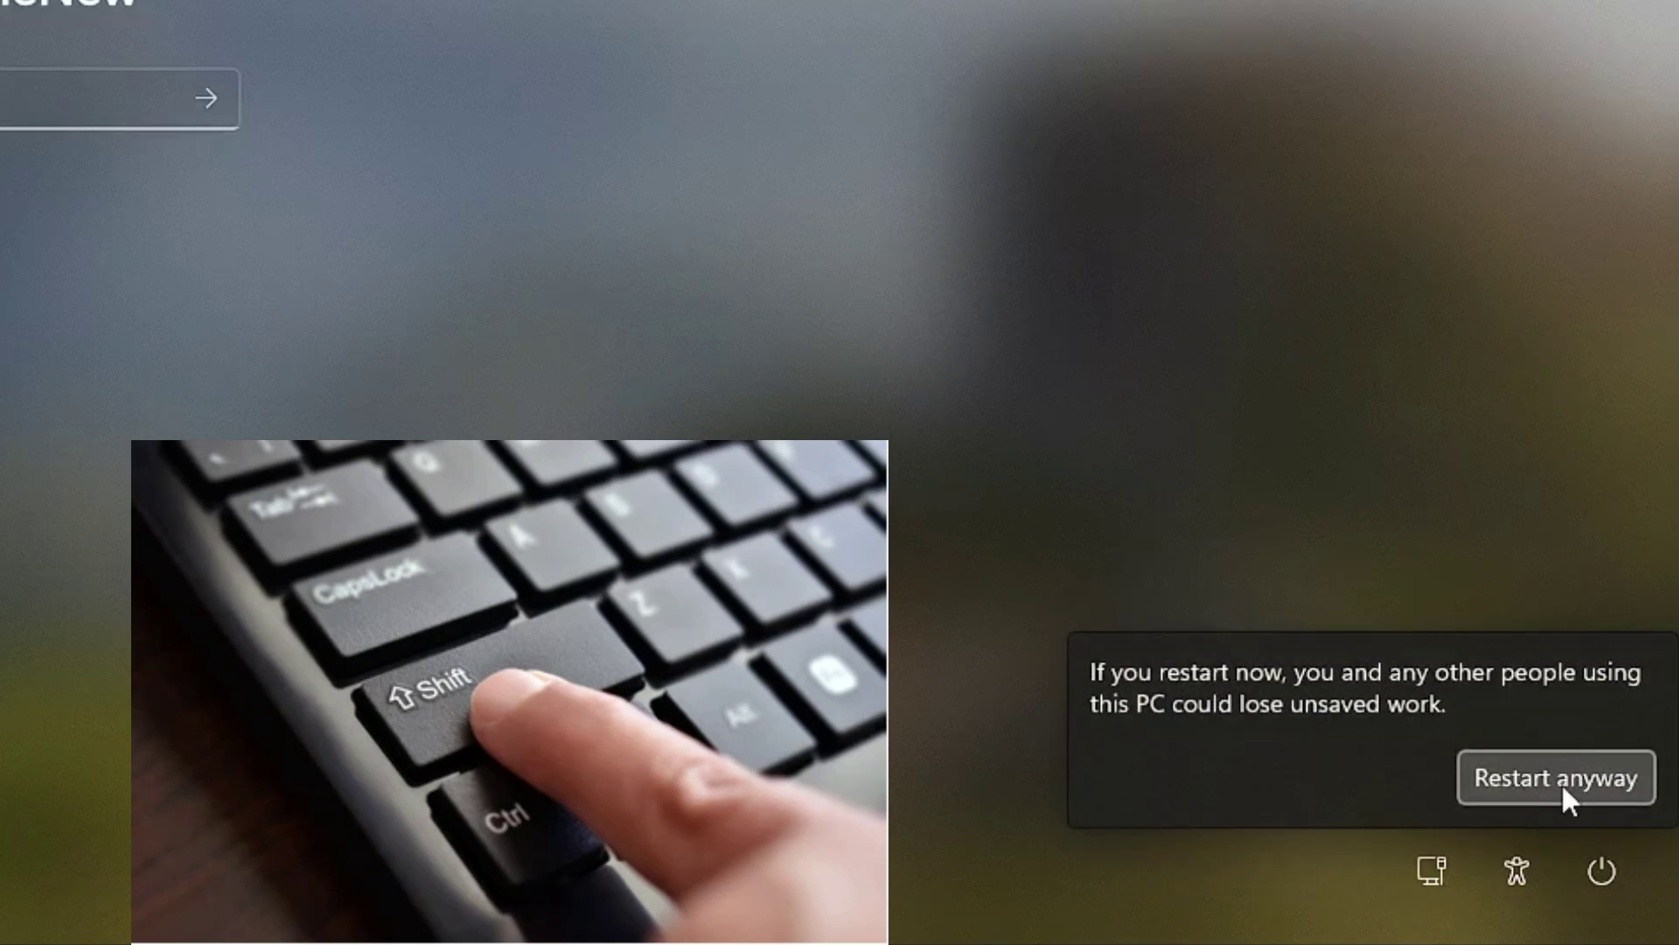
shift+click(1561, 781)
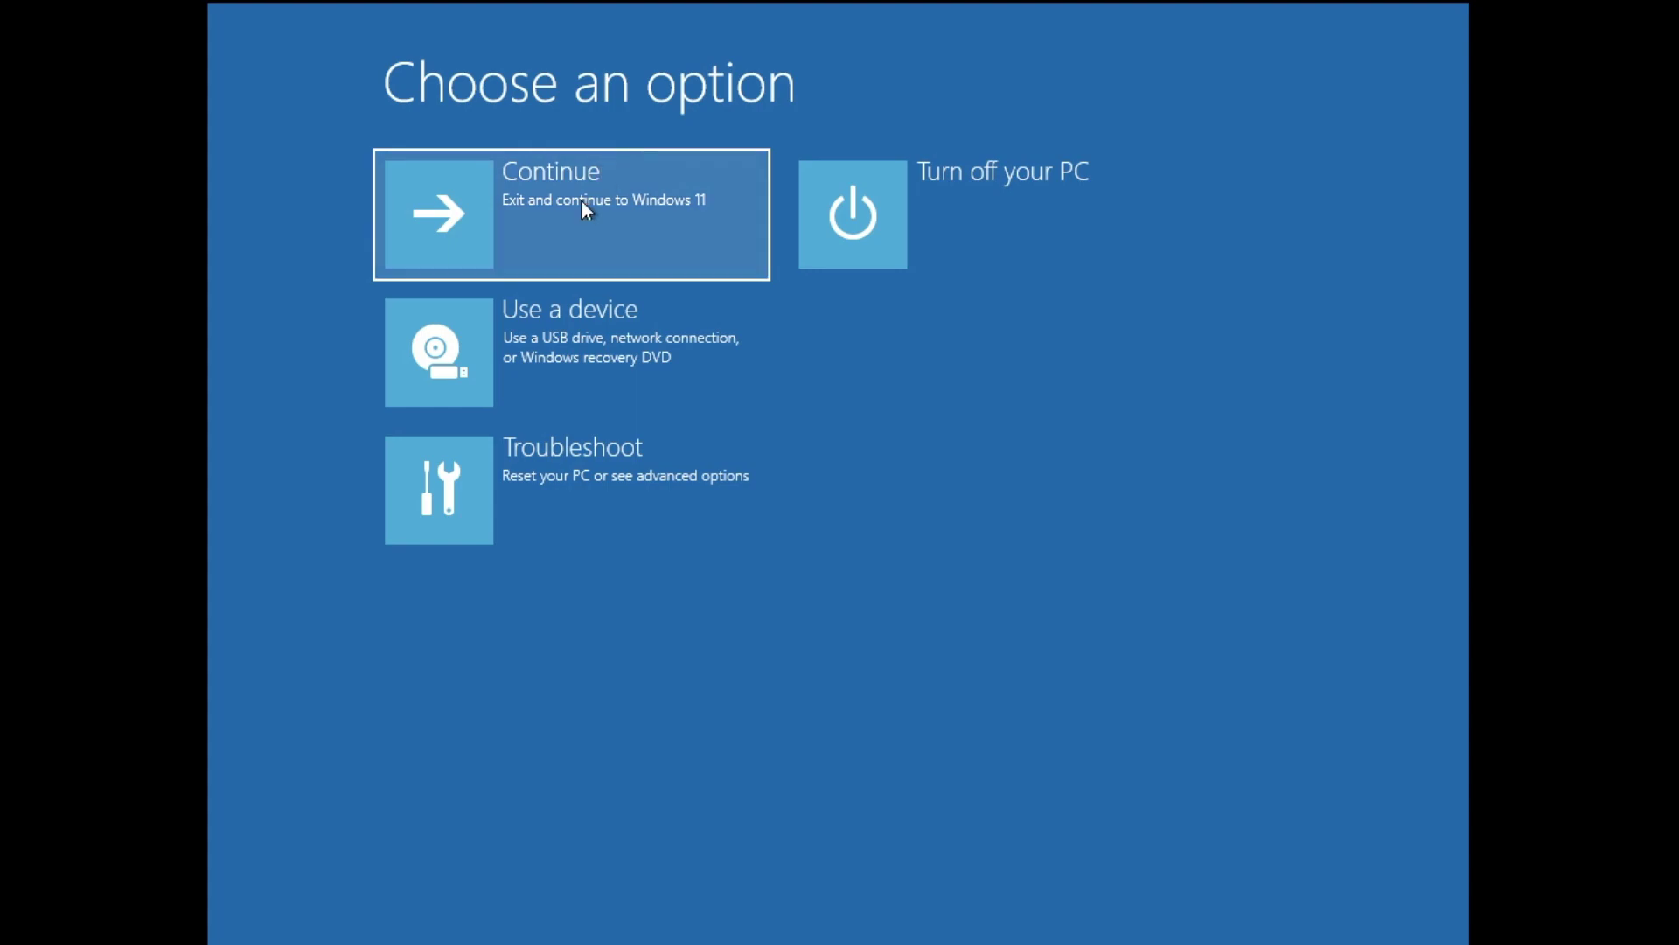
Start Reset this PC under Troubleshoot, choosing to remove everything.
click(579, 473)
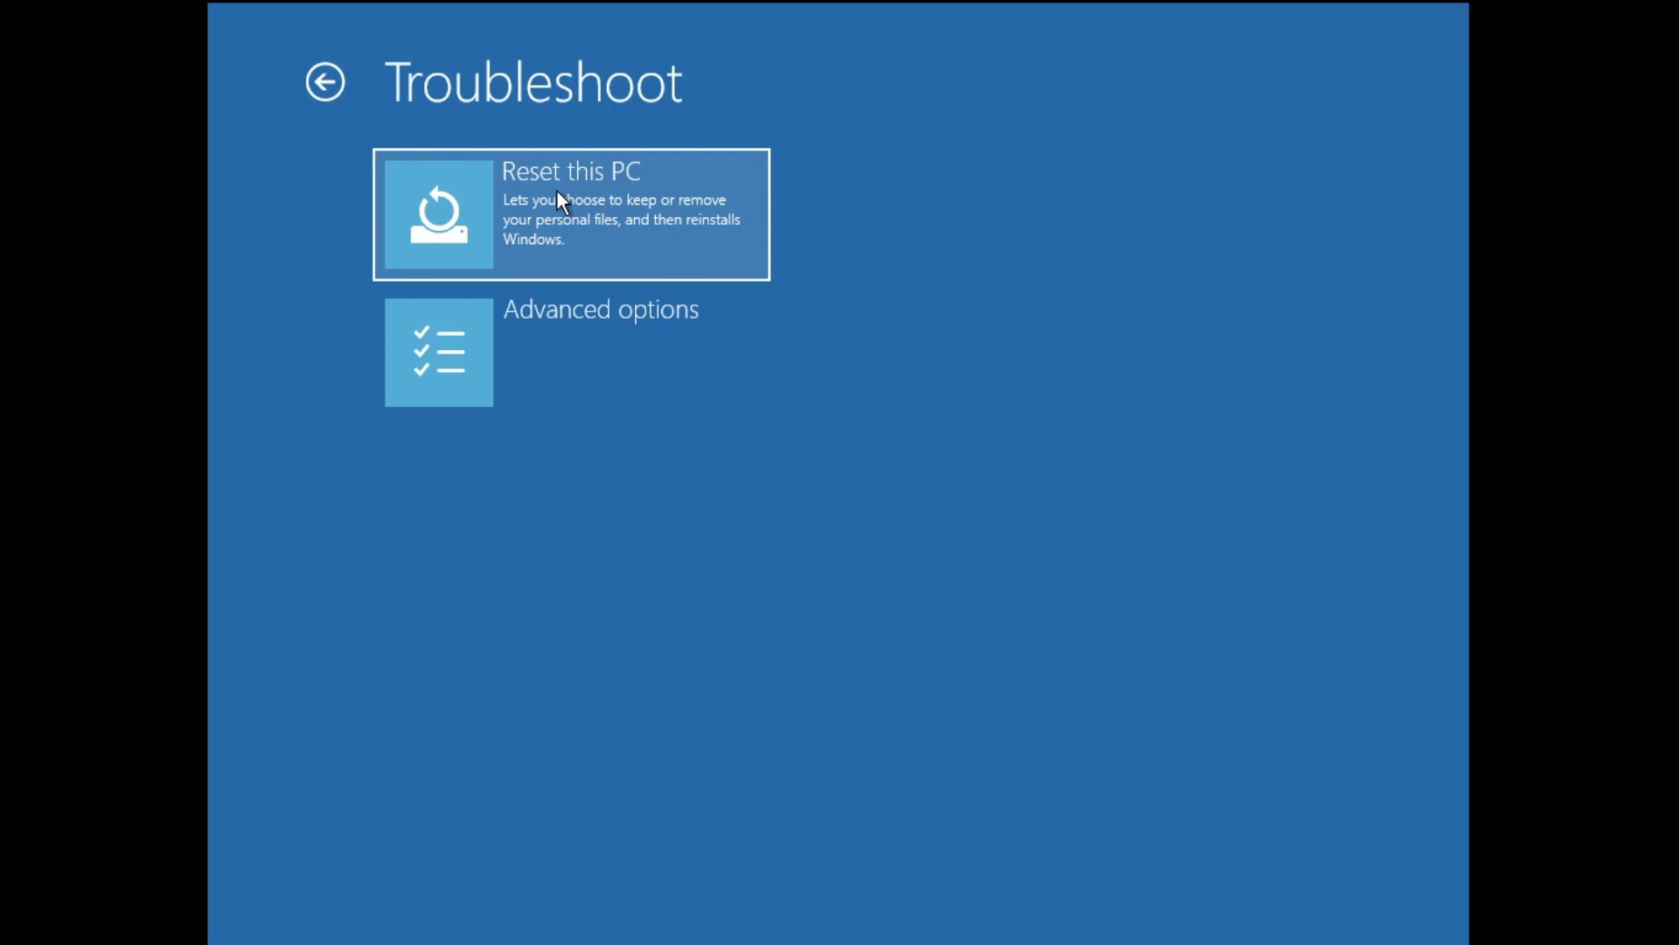
click(590, 208)
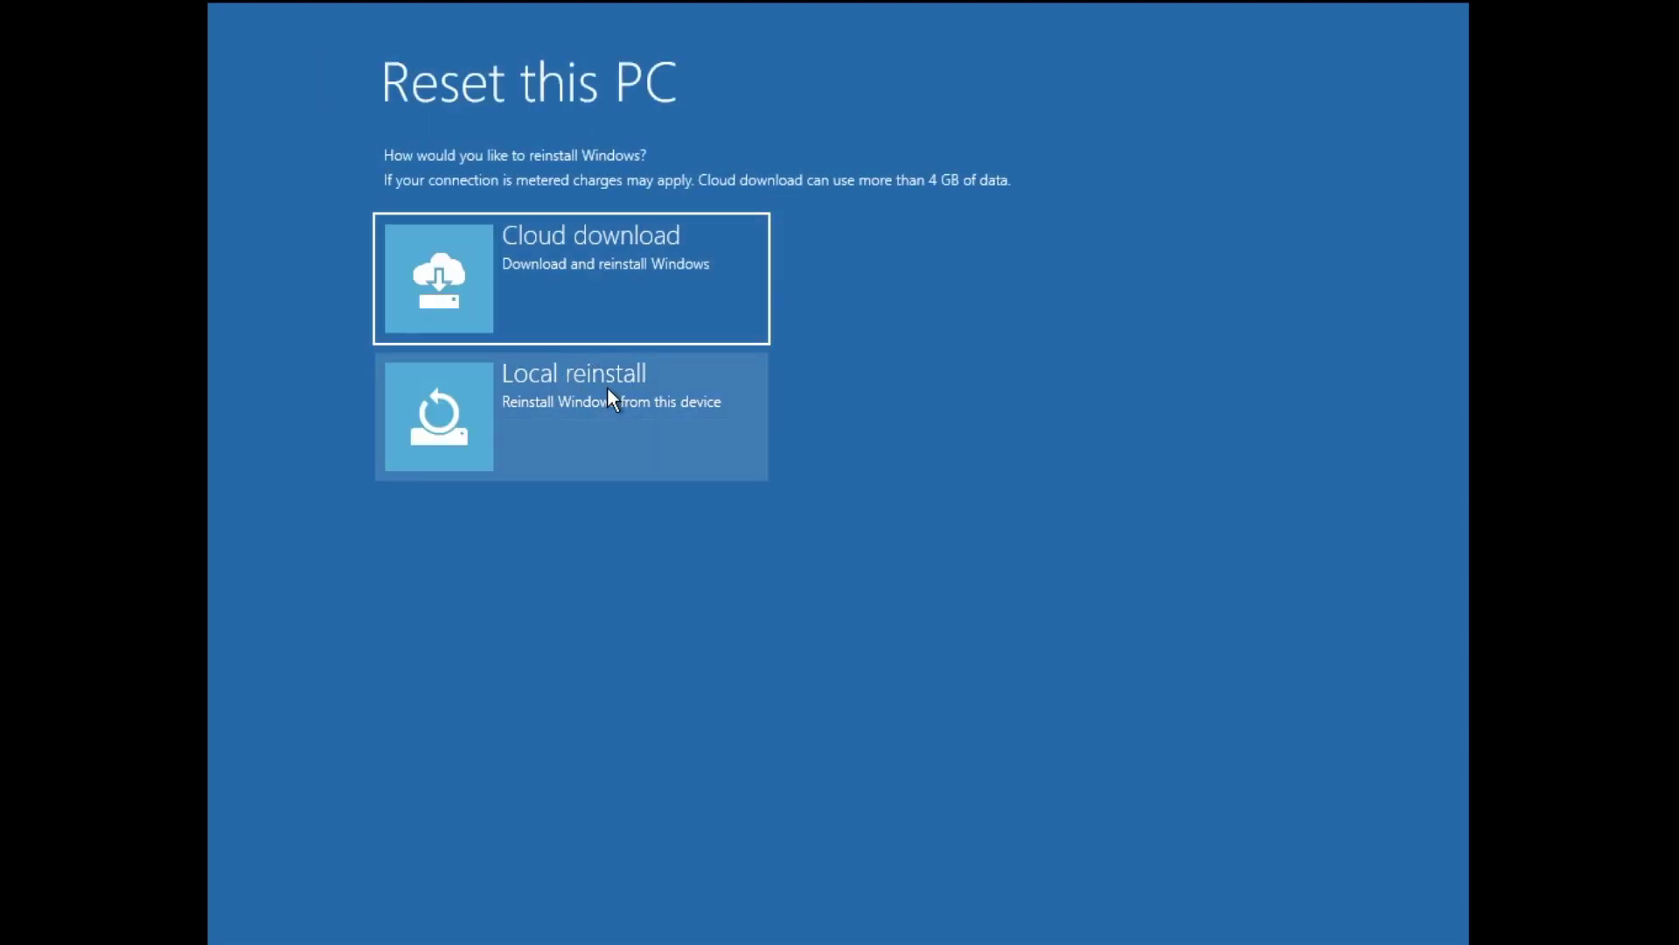
Choose Local reinstall, remove files from all drives, and fully clean the drives.
click(603, 400)
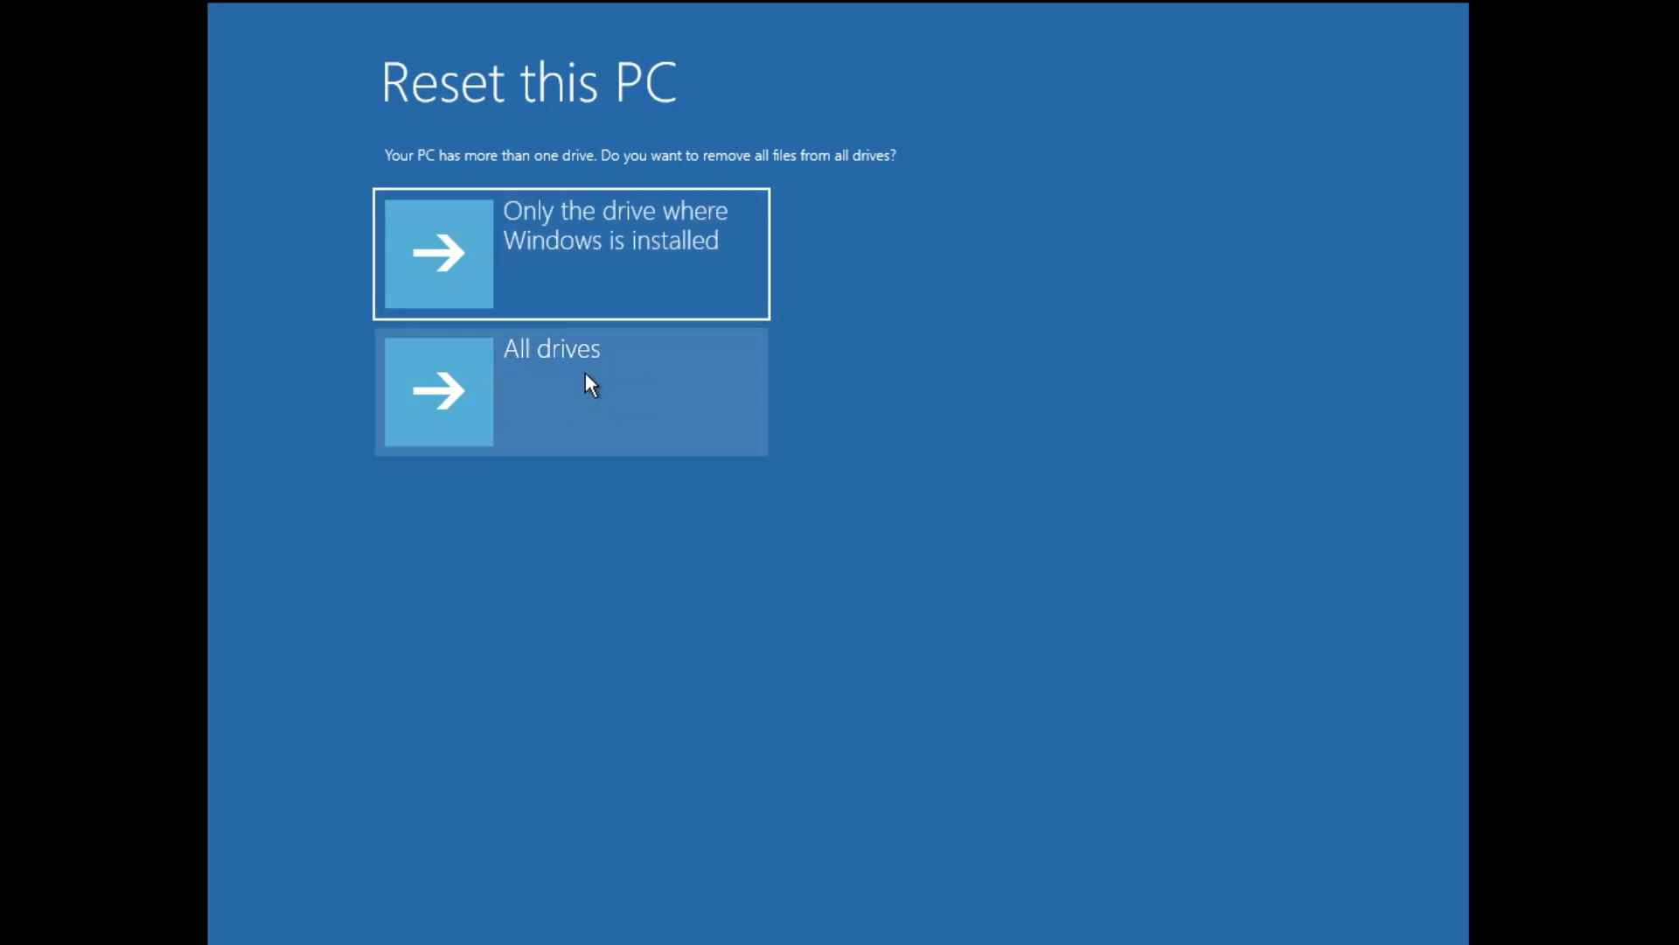
click(574, 344)
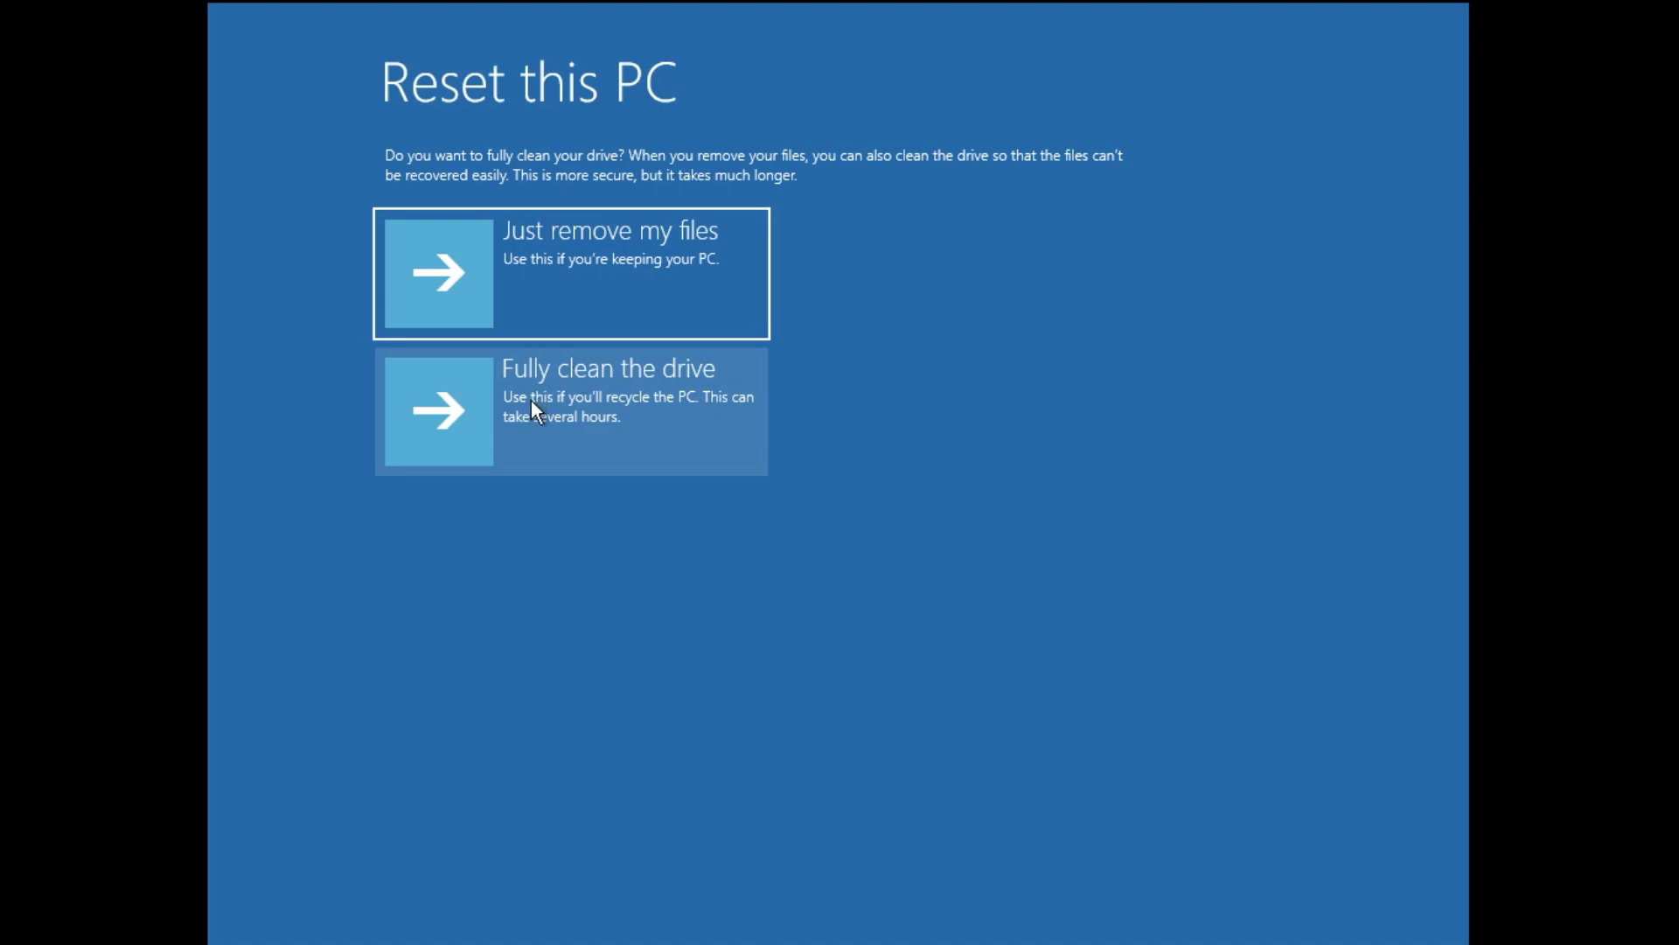
click(639, 396)
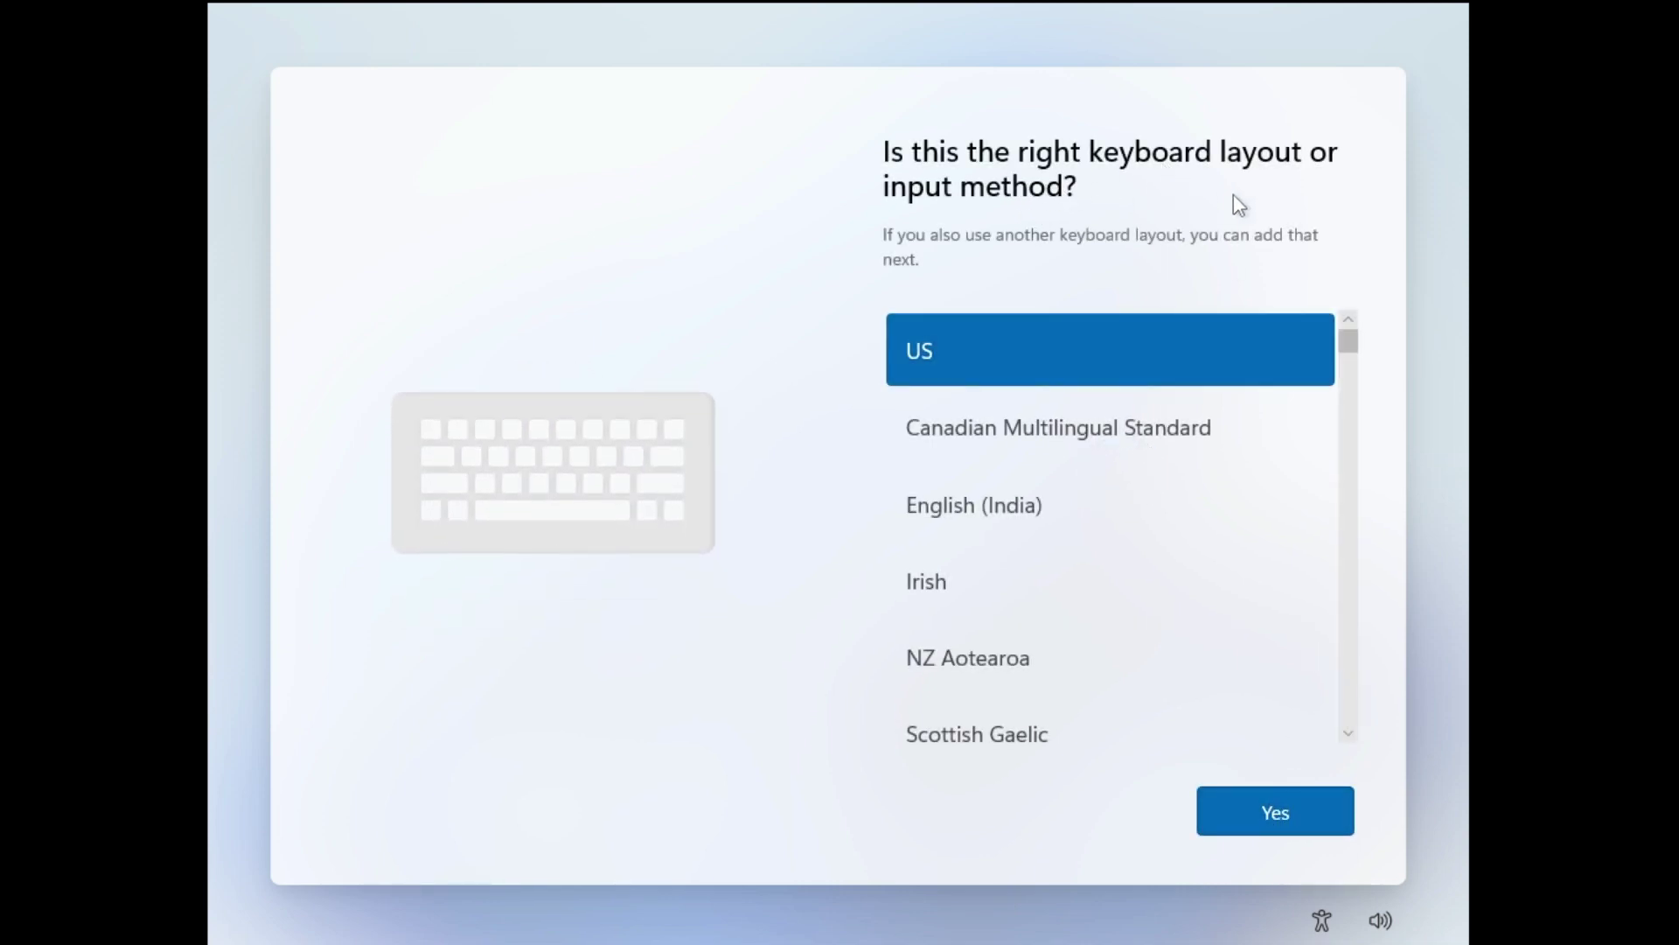
Confirm the US keyboard layout and decline adding a second layout.
click(1273, 805)
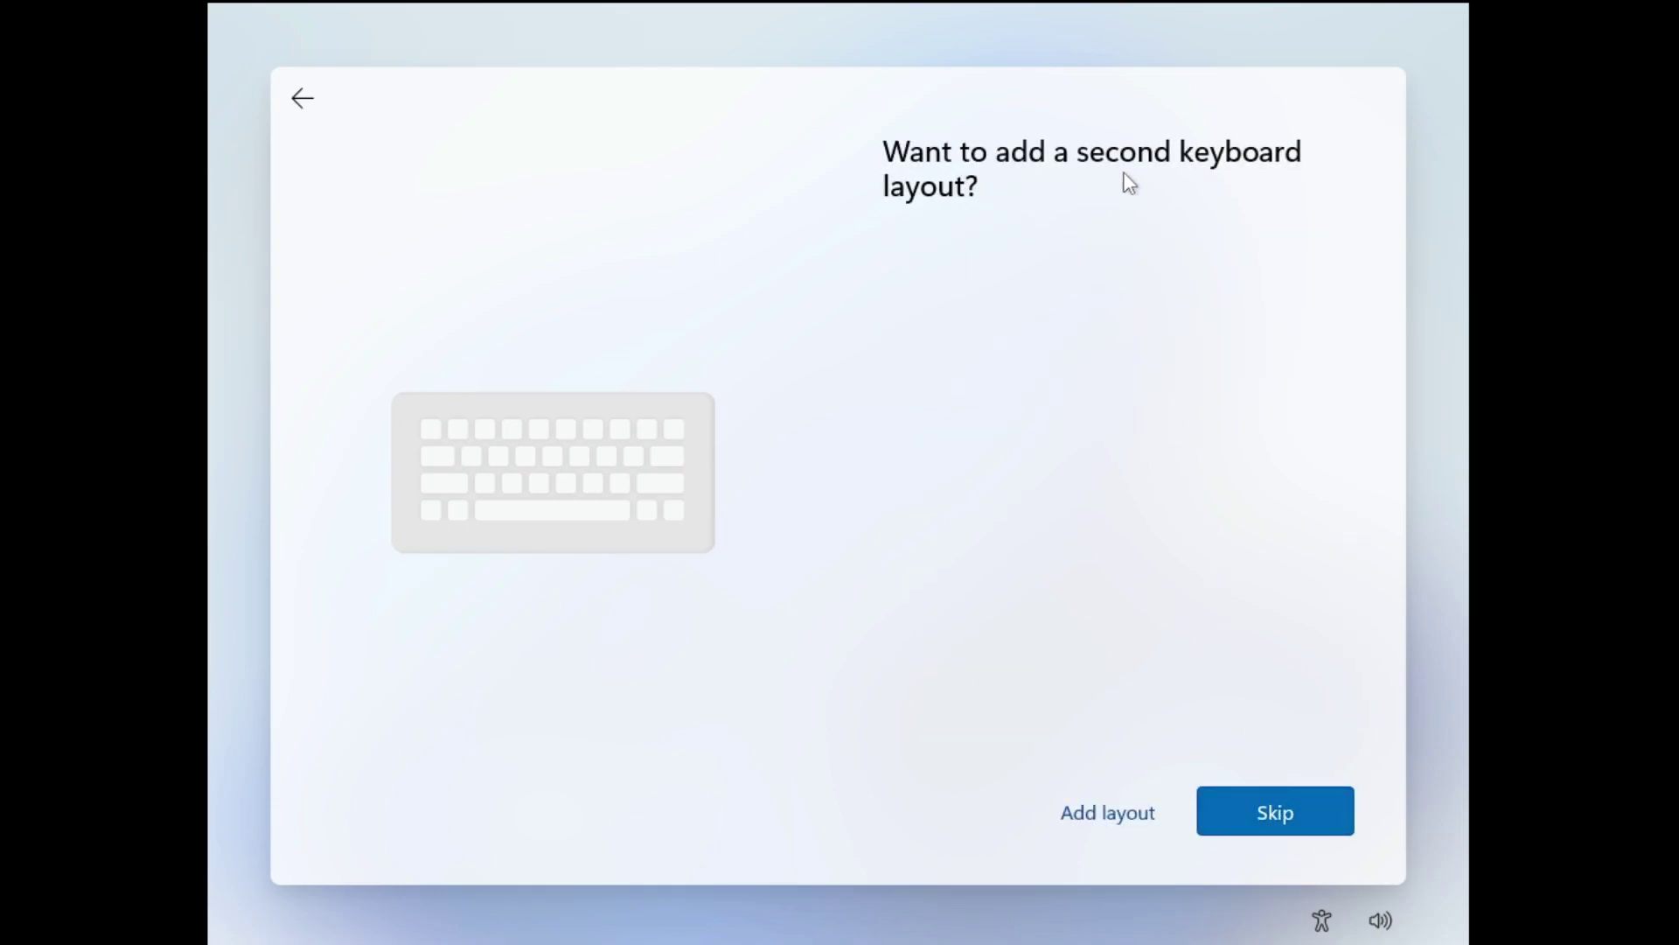
click(1297, 812)
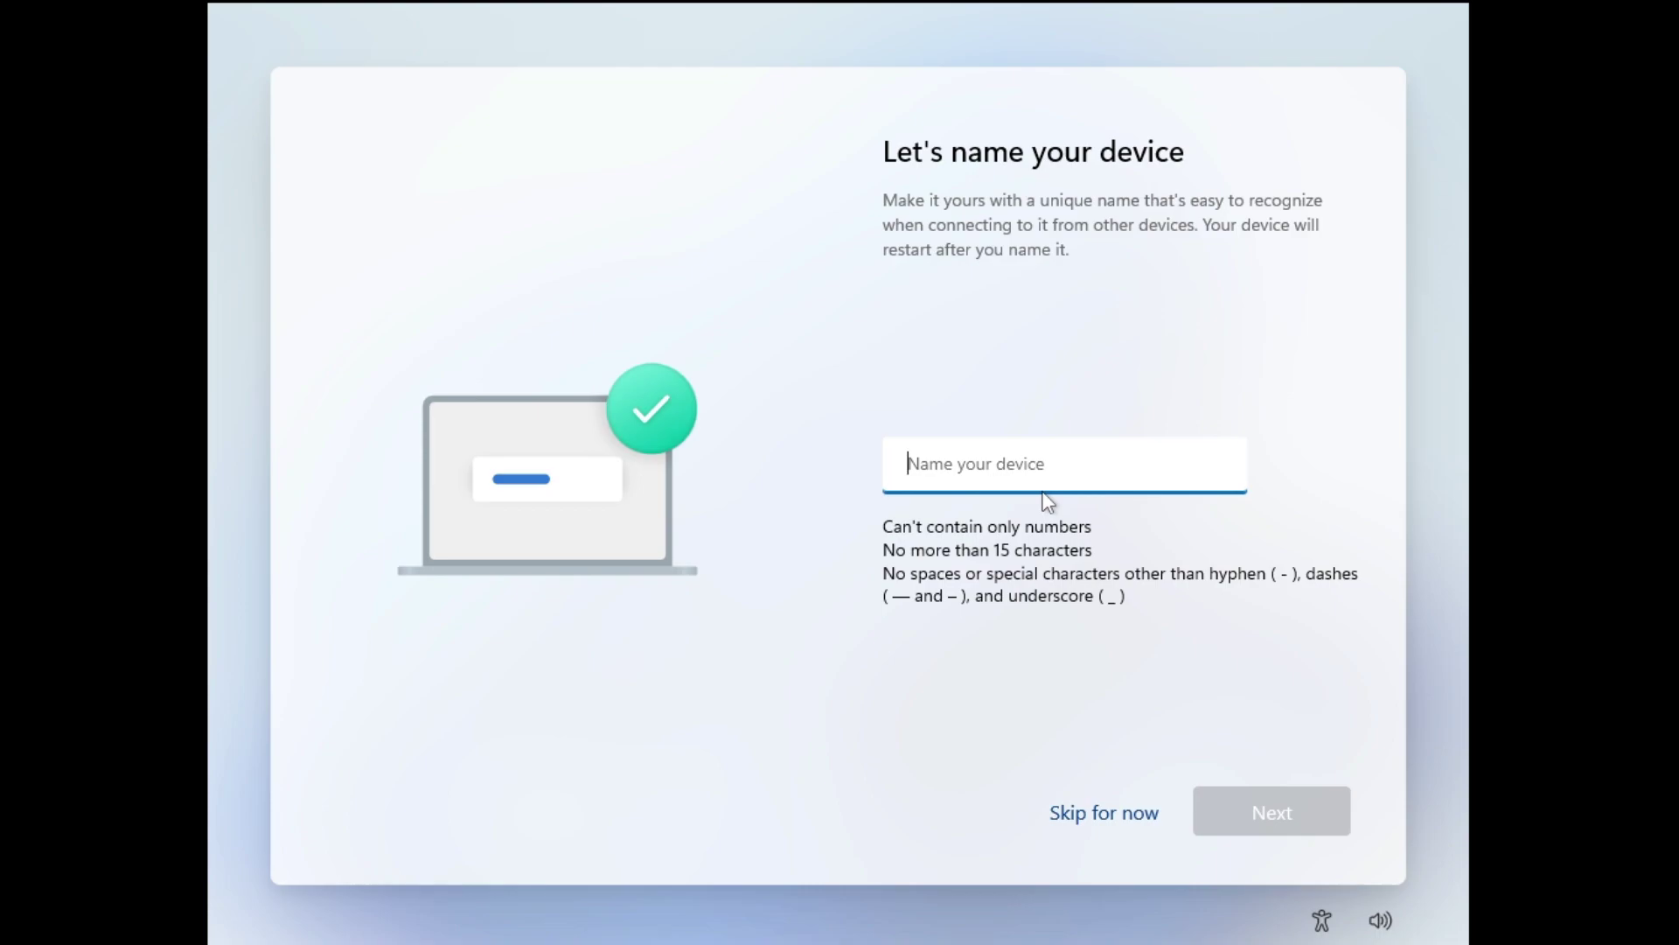
Name the device Geek, choose personal use, and proceed without an internet connection.
text(Geek)
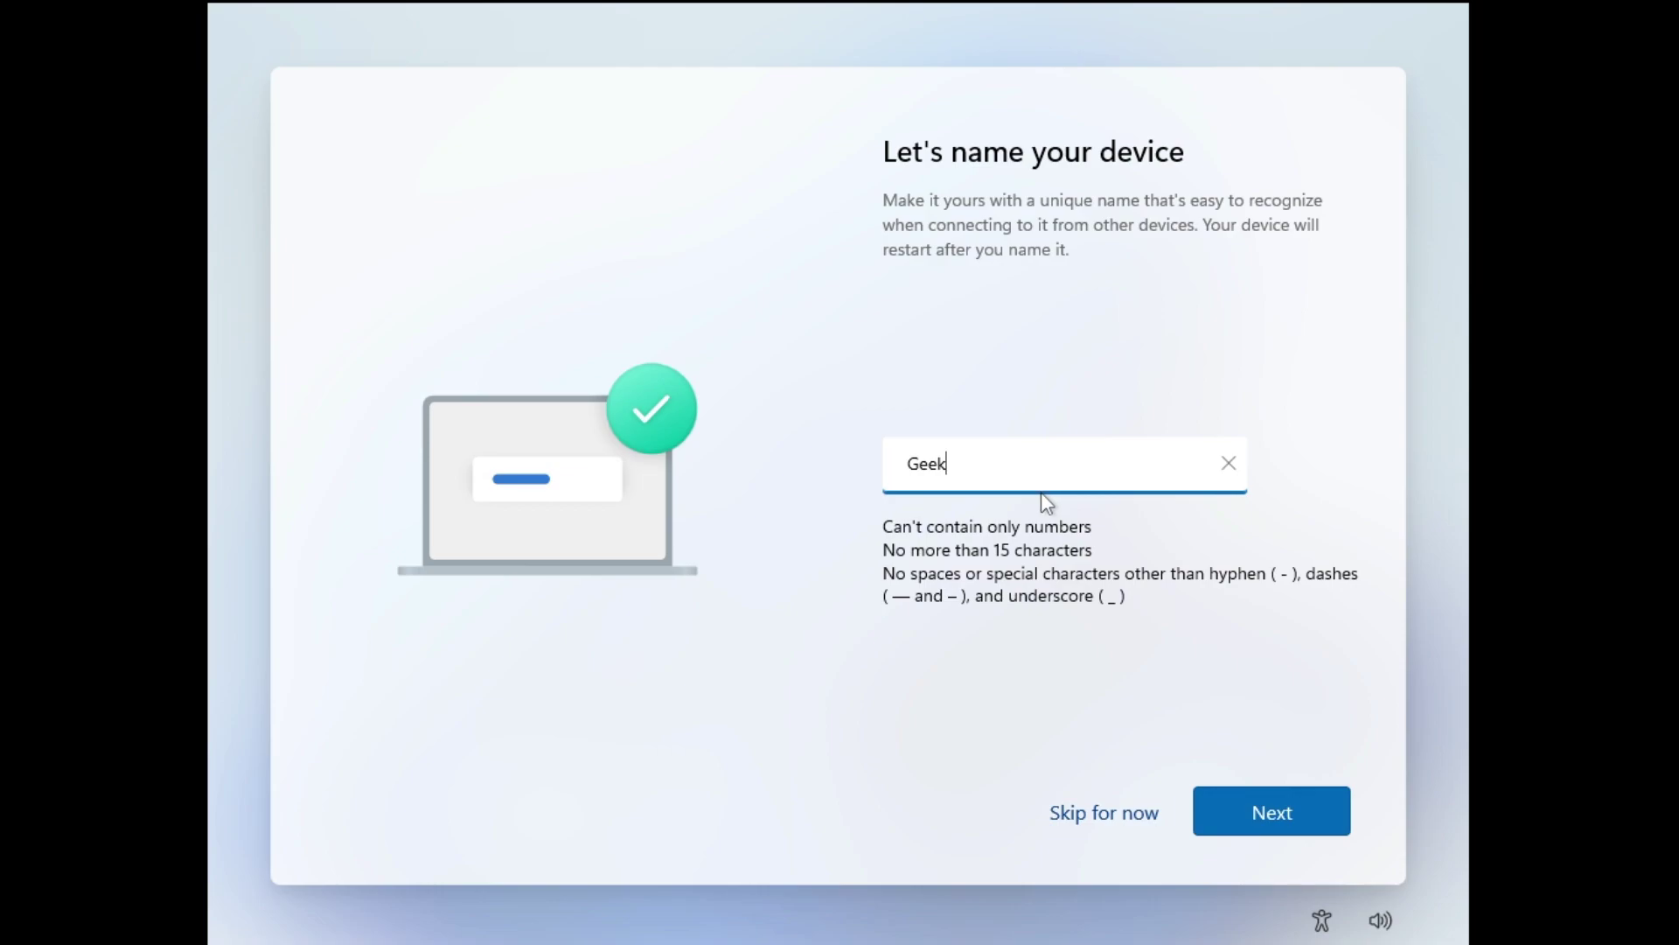
click(1239, 799)
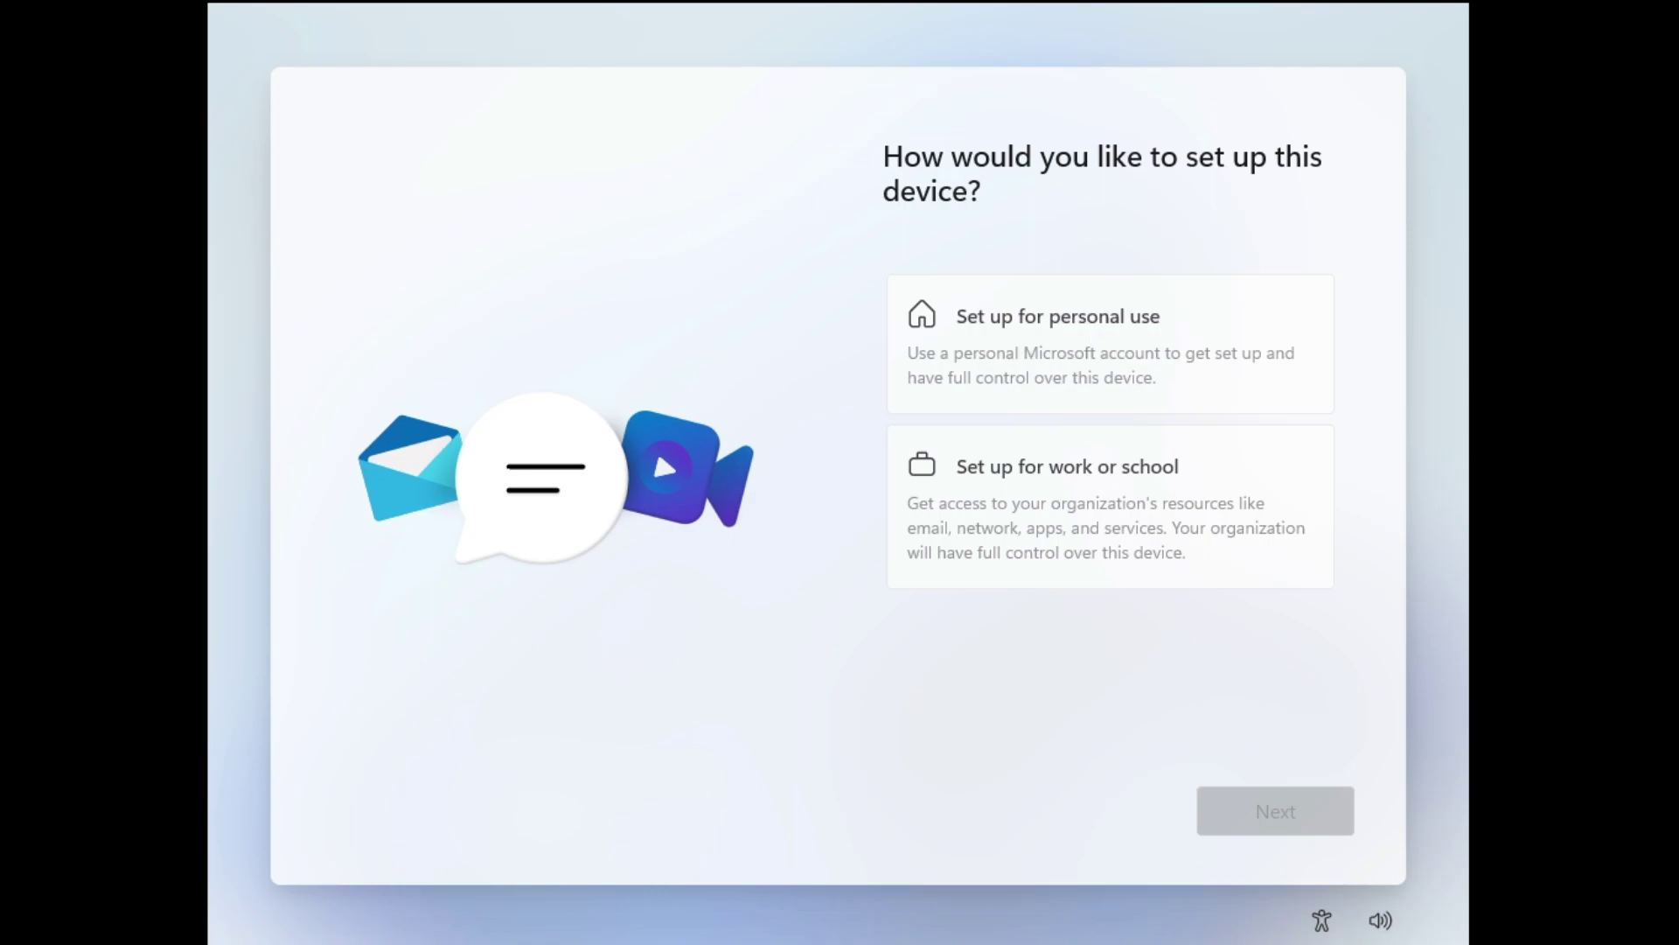
click(1049, 341)
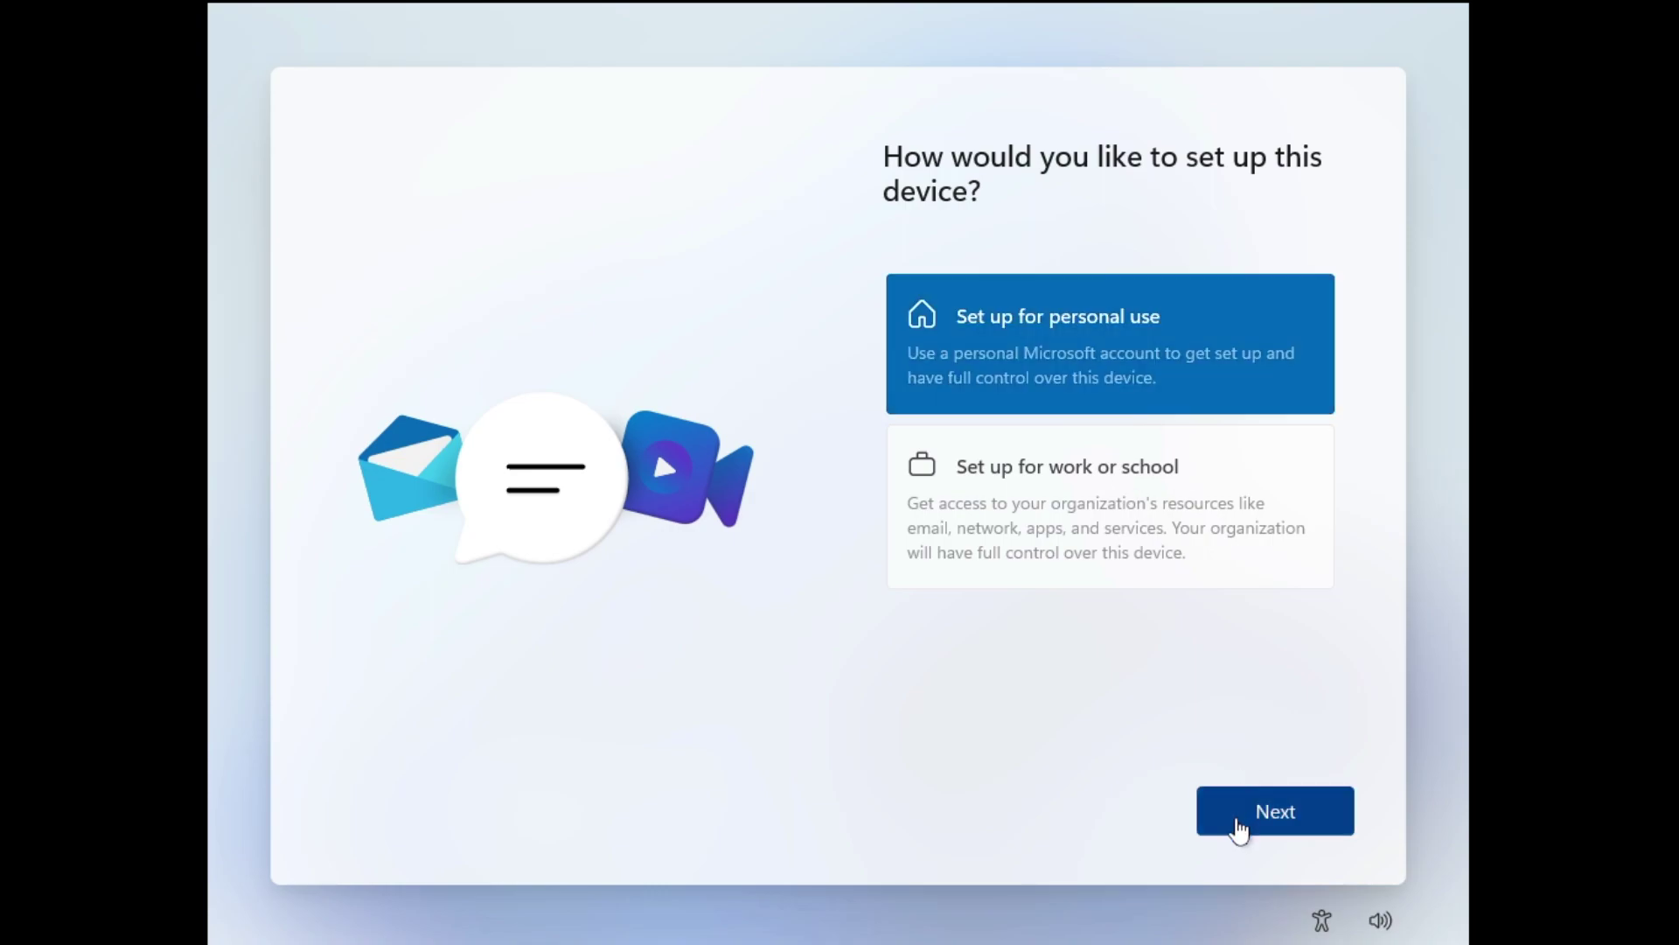
click(1251, 820)
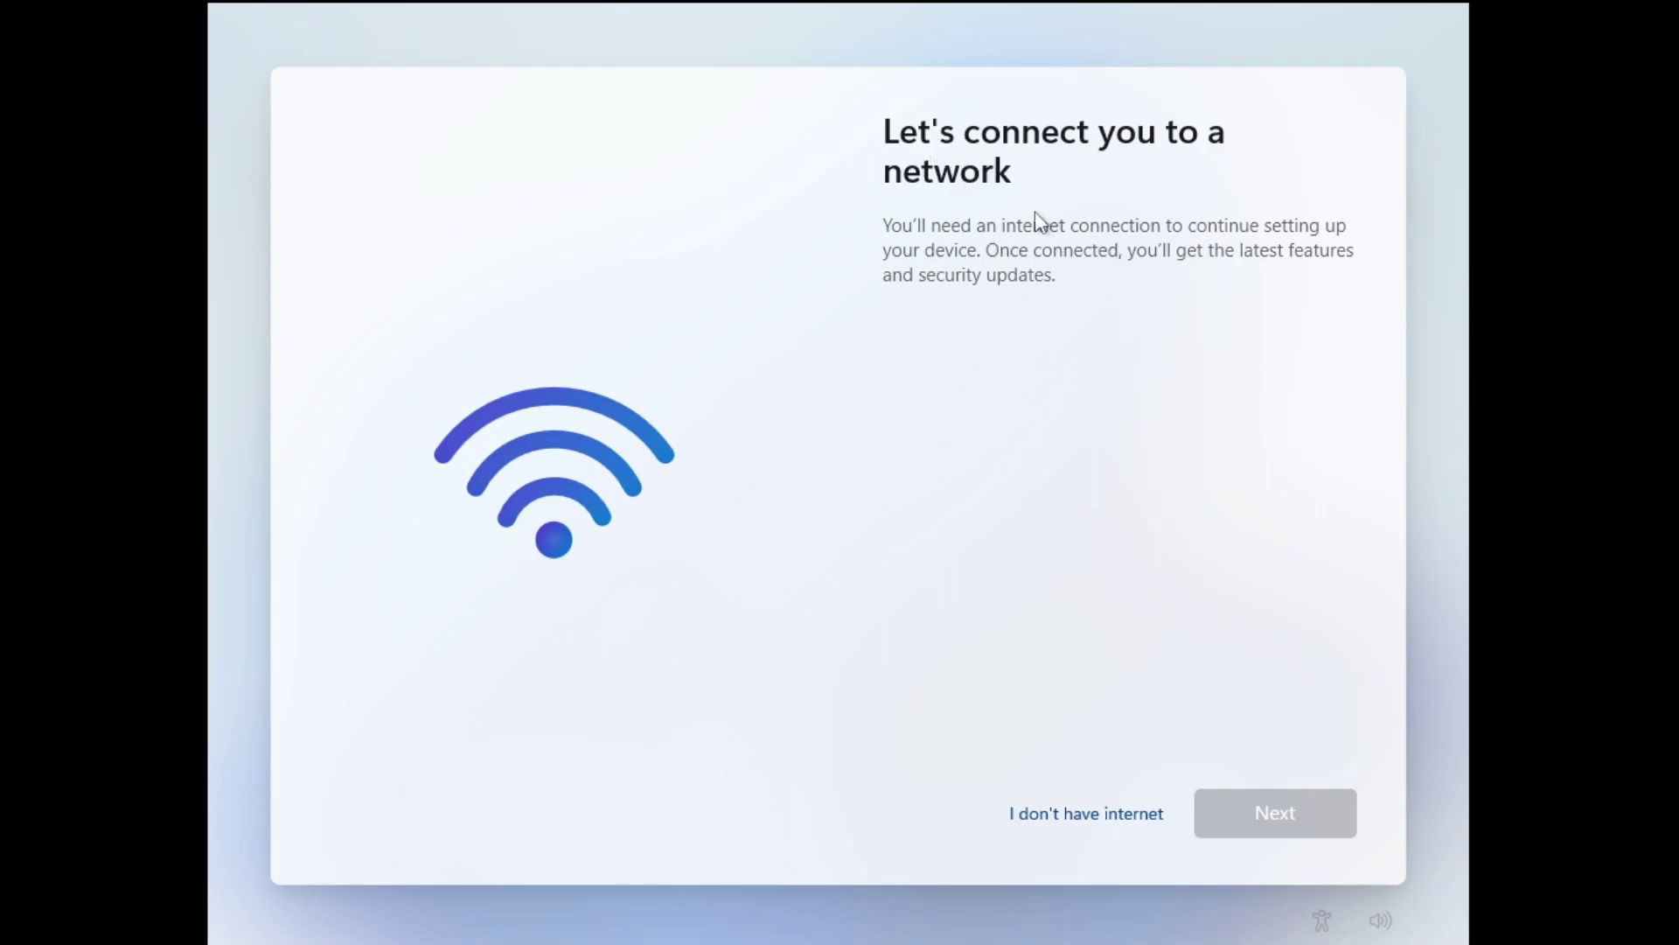
click(1133, 821)
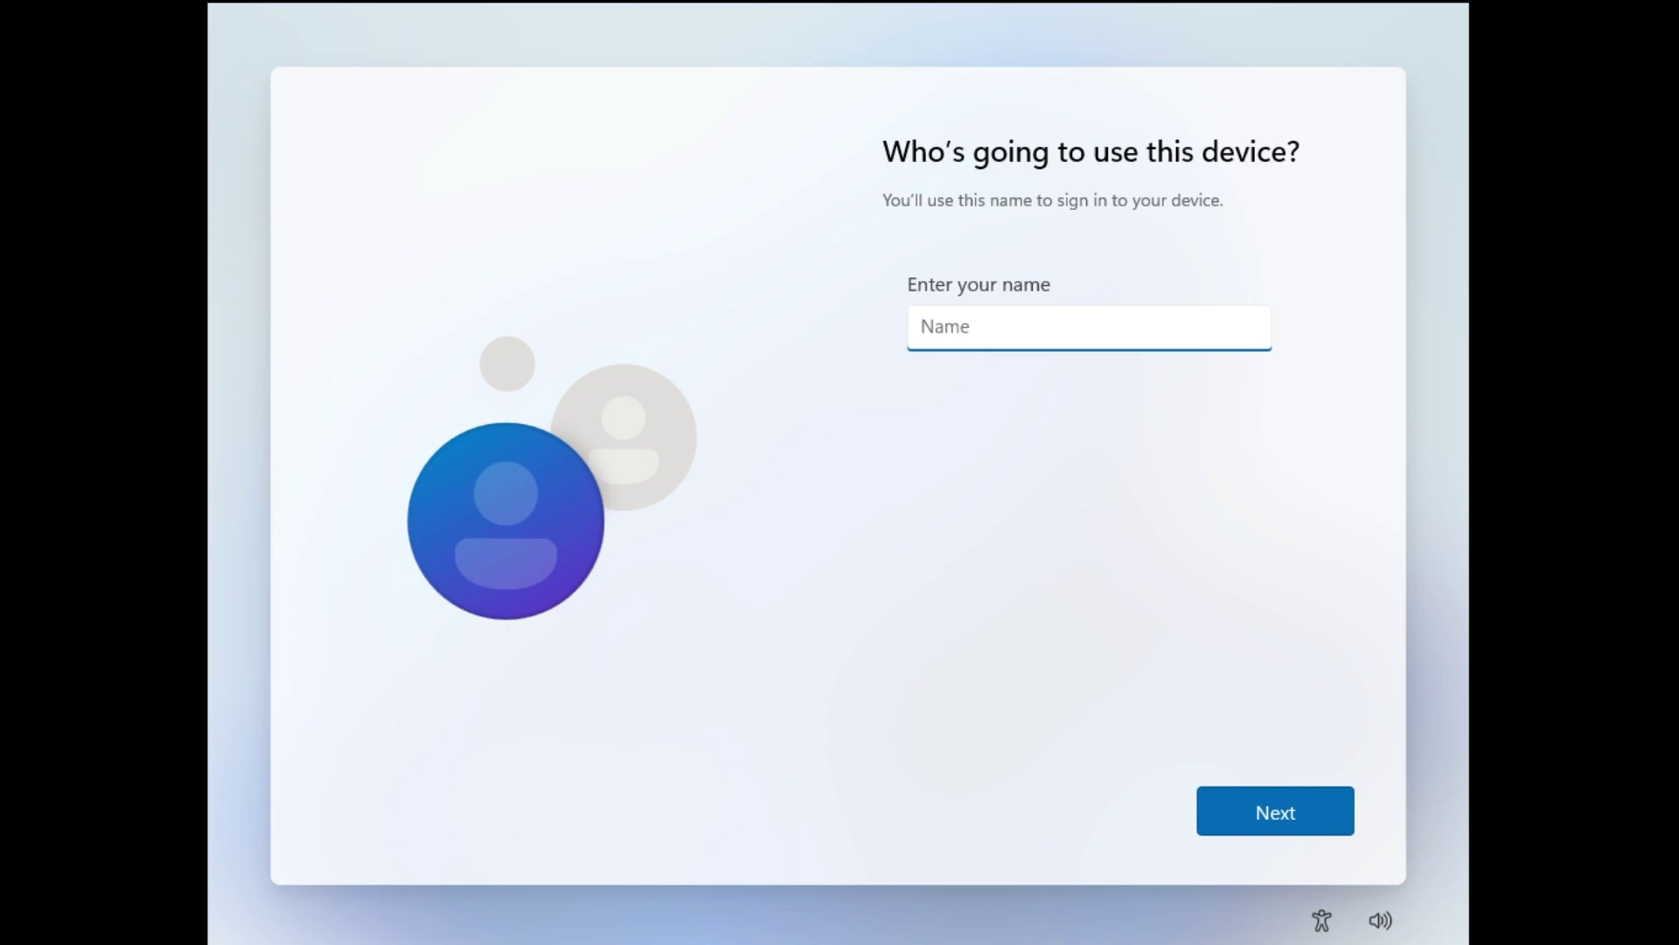
Create the local account 'Geek' and enter and confirm its password.
text(Geek)
click(1236, 789)
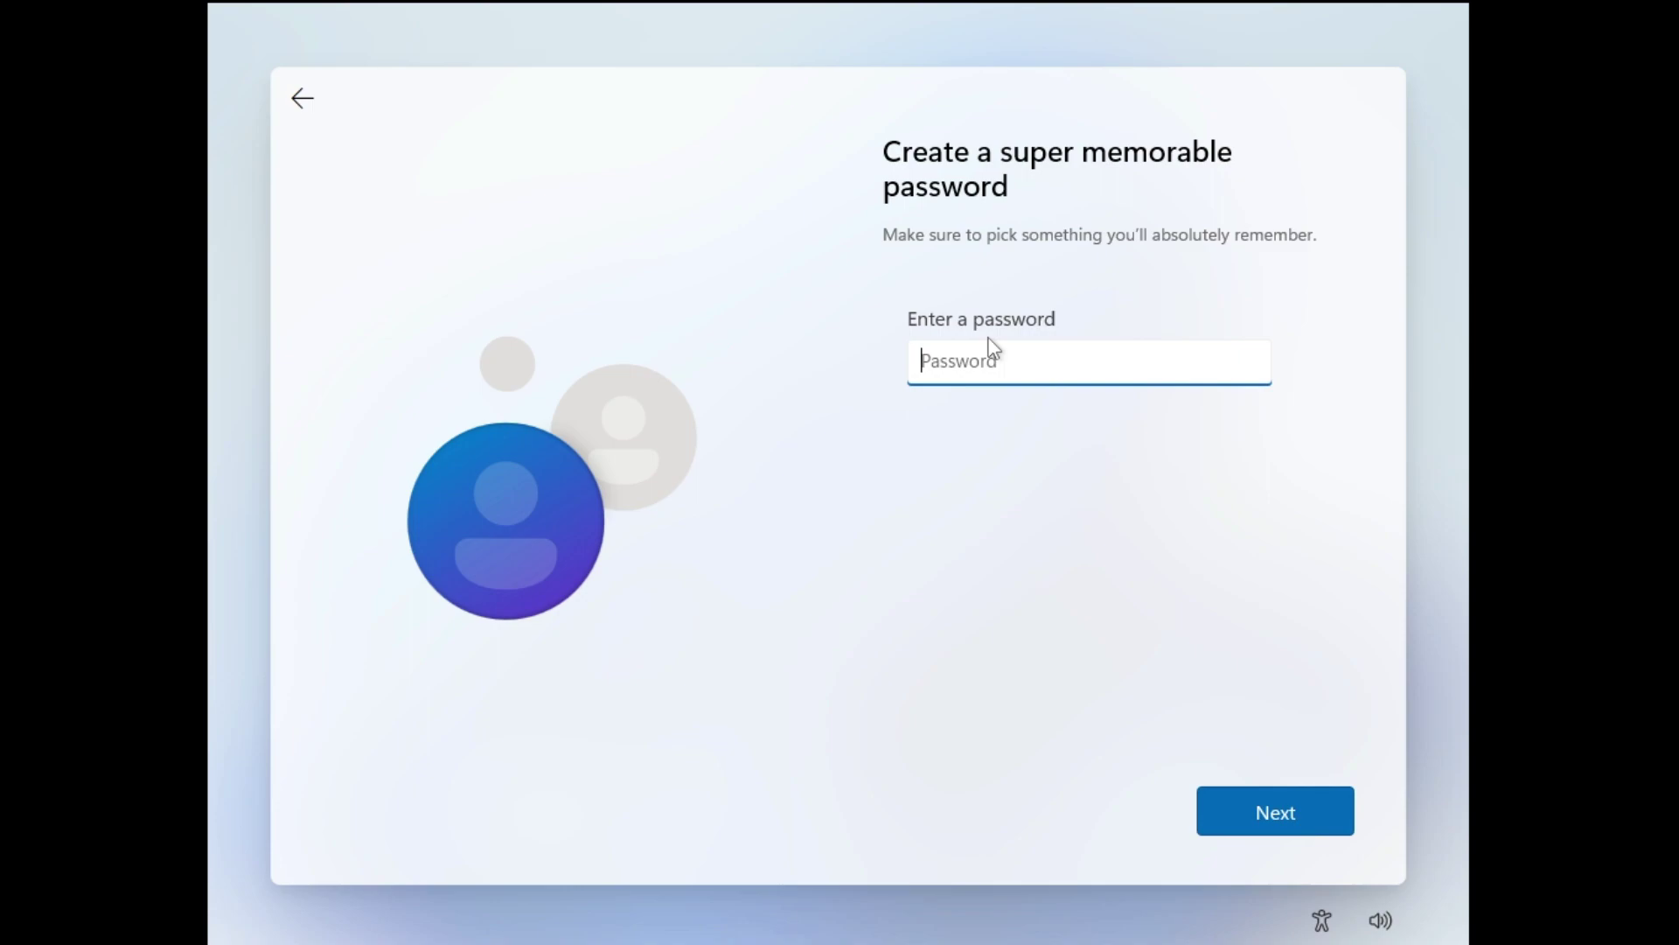
text(••••••••••)
click(1254, 799)
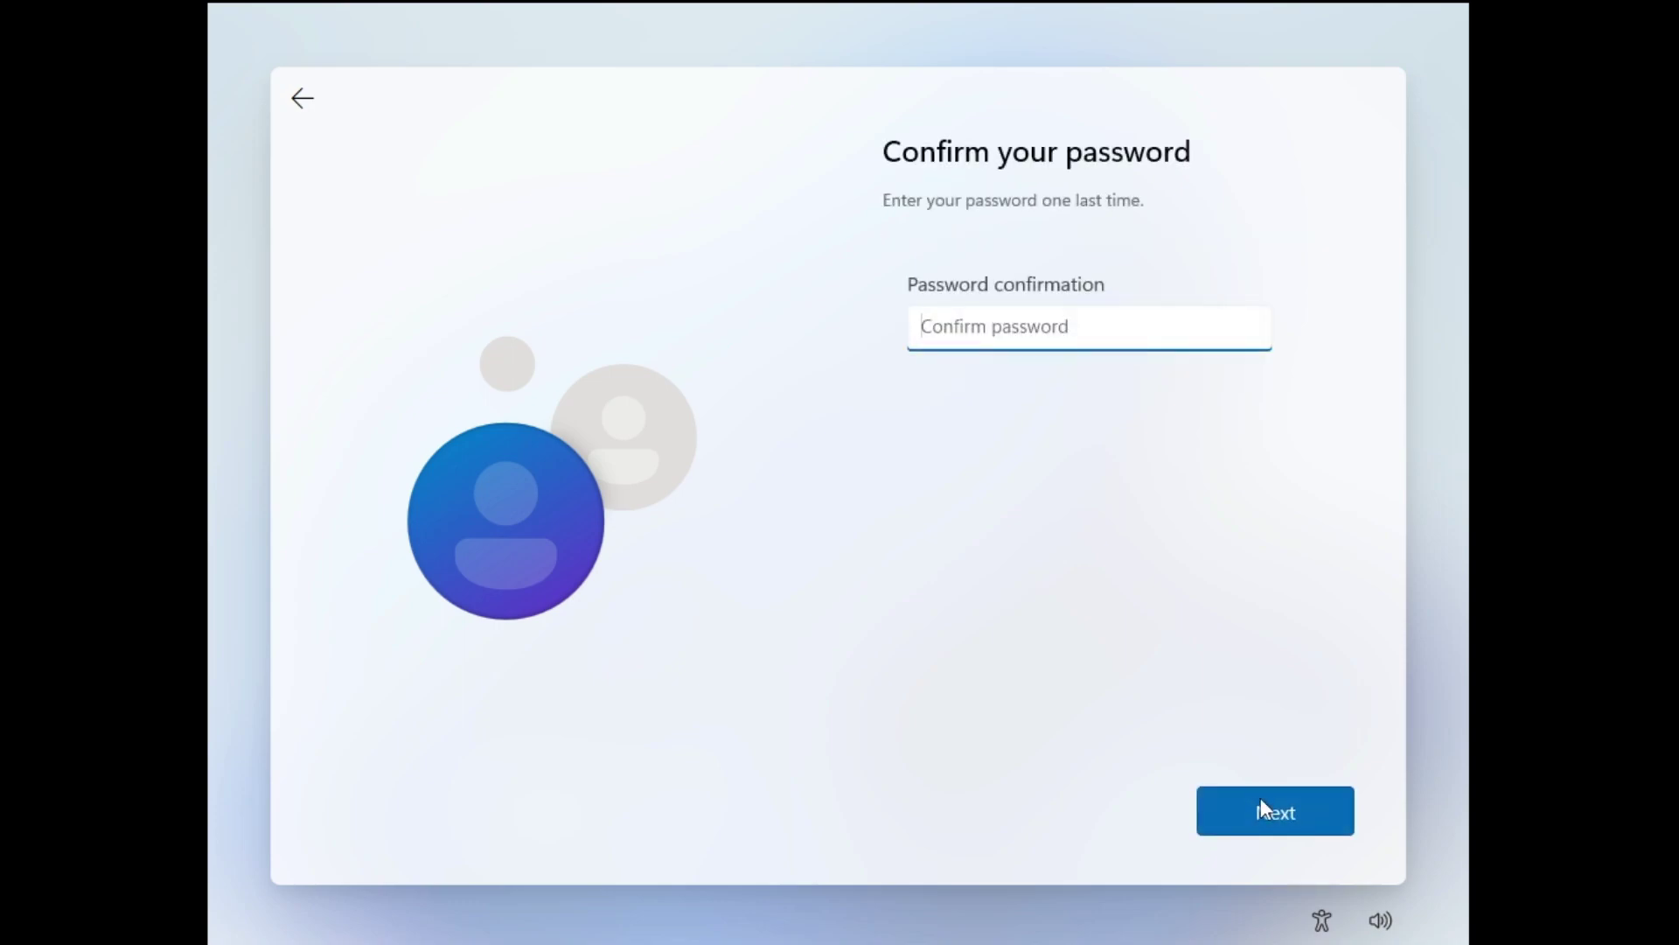
text(••••••••••)
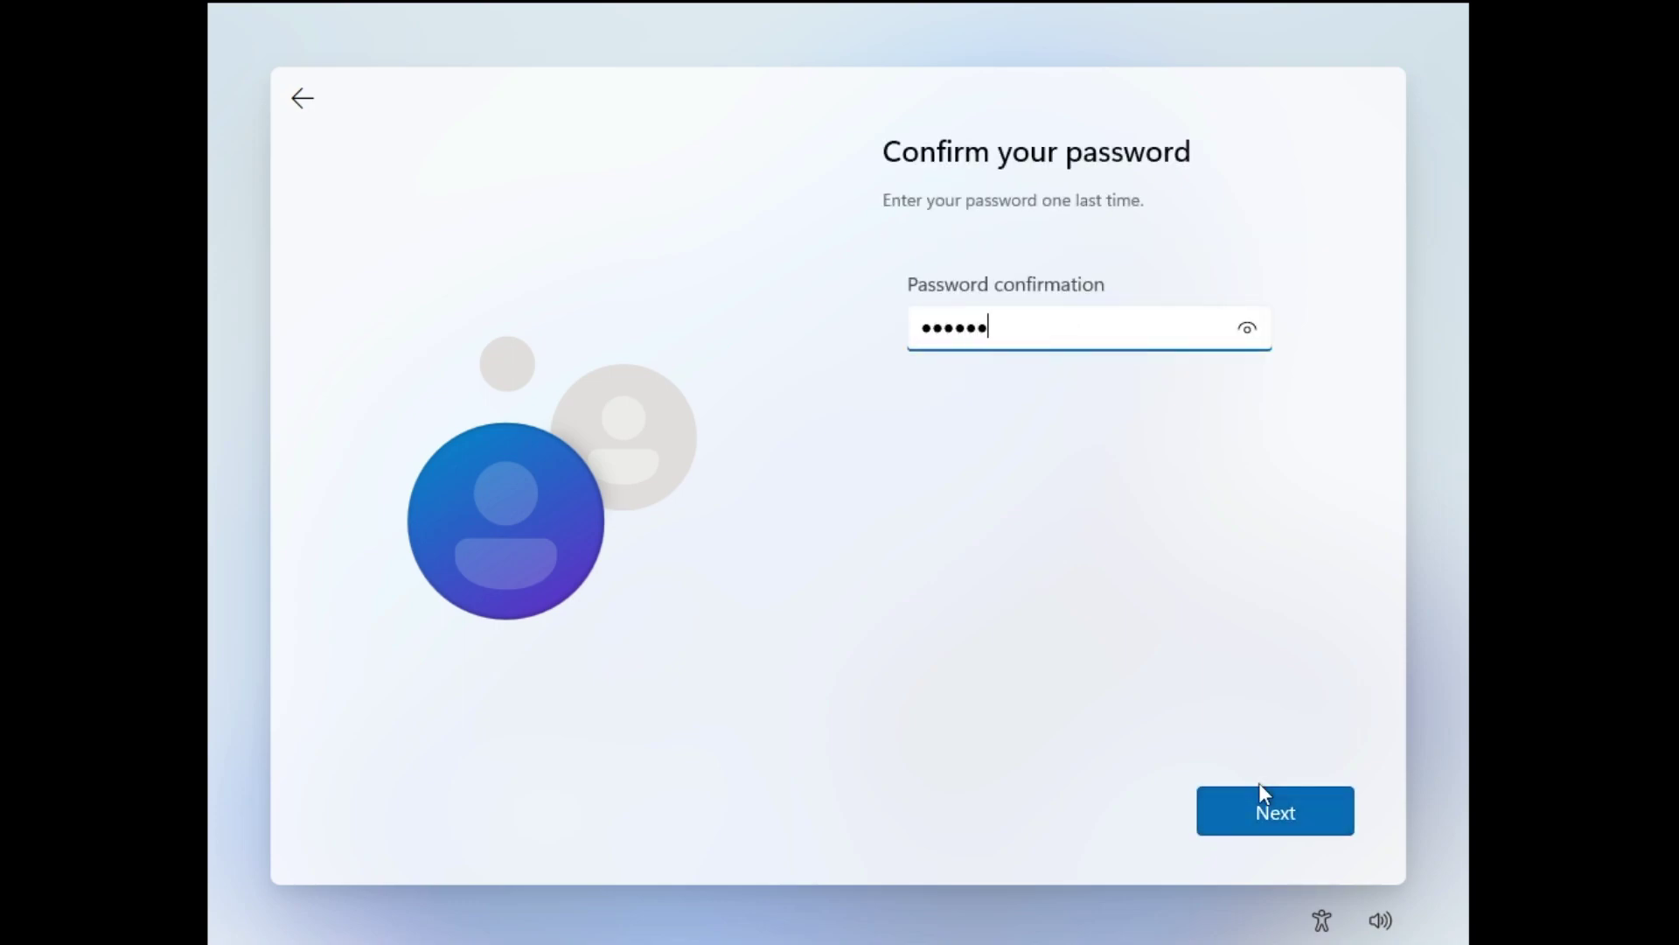
key(Return)
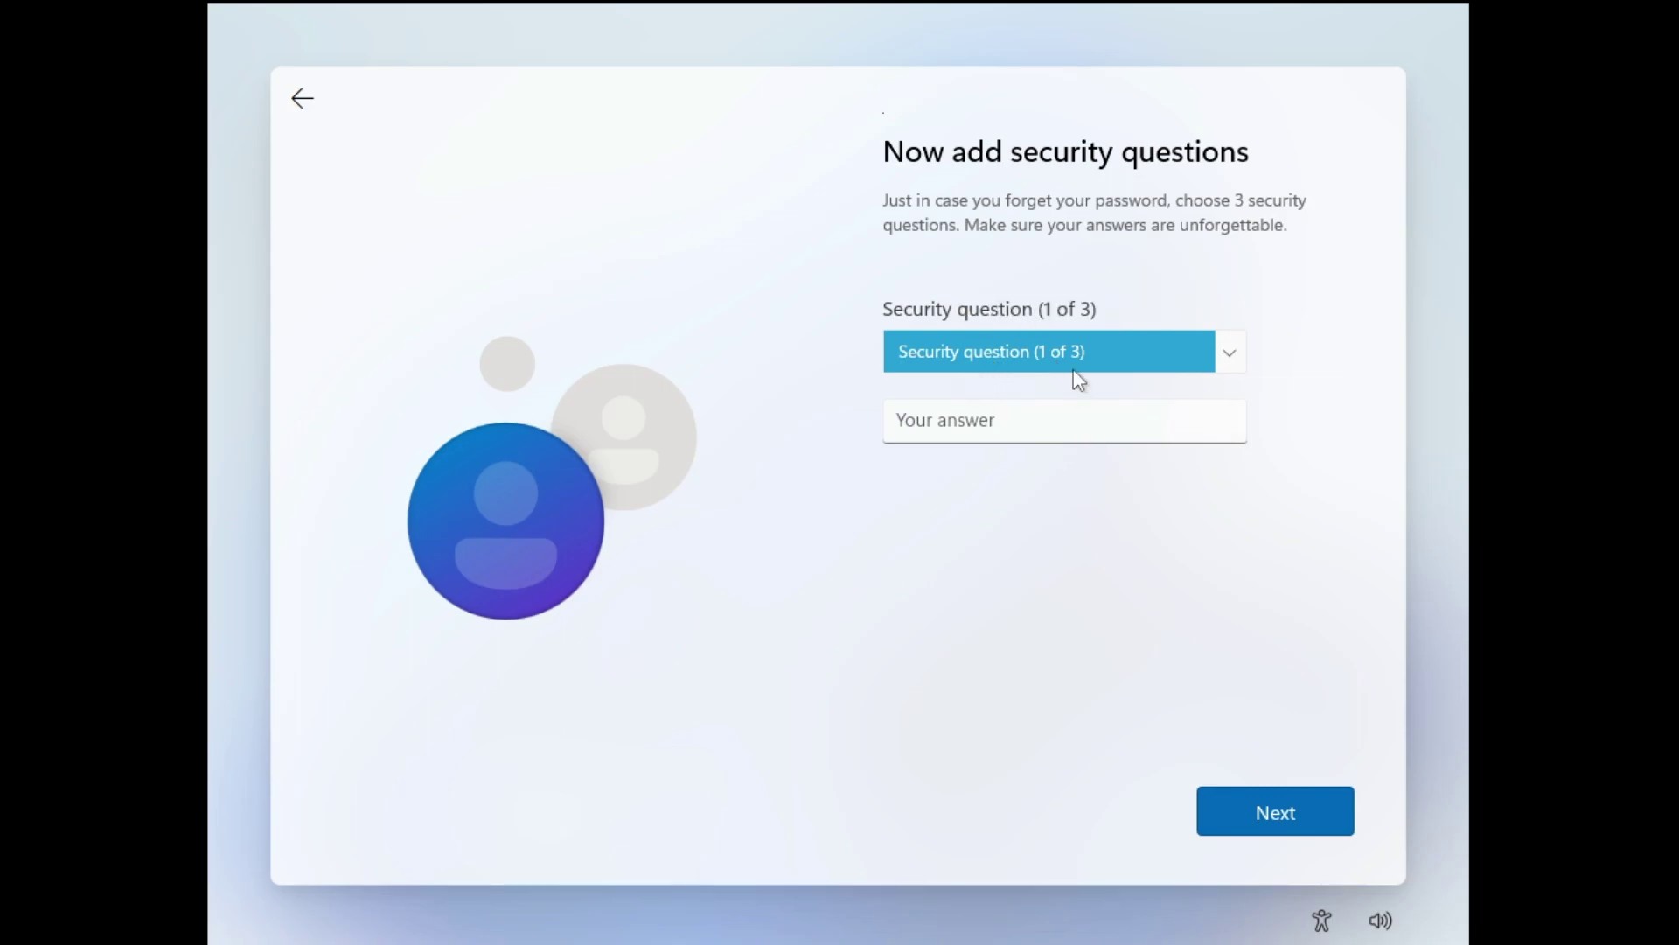
Answer three security questions, starting with the pet-name one, and accept the privacy settings.
click(1070, 365)
click(1070, 379)
text(a)
key(Return)
text(b)
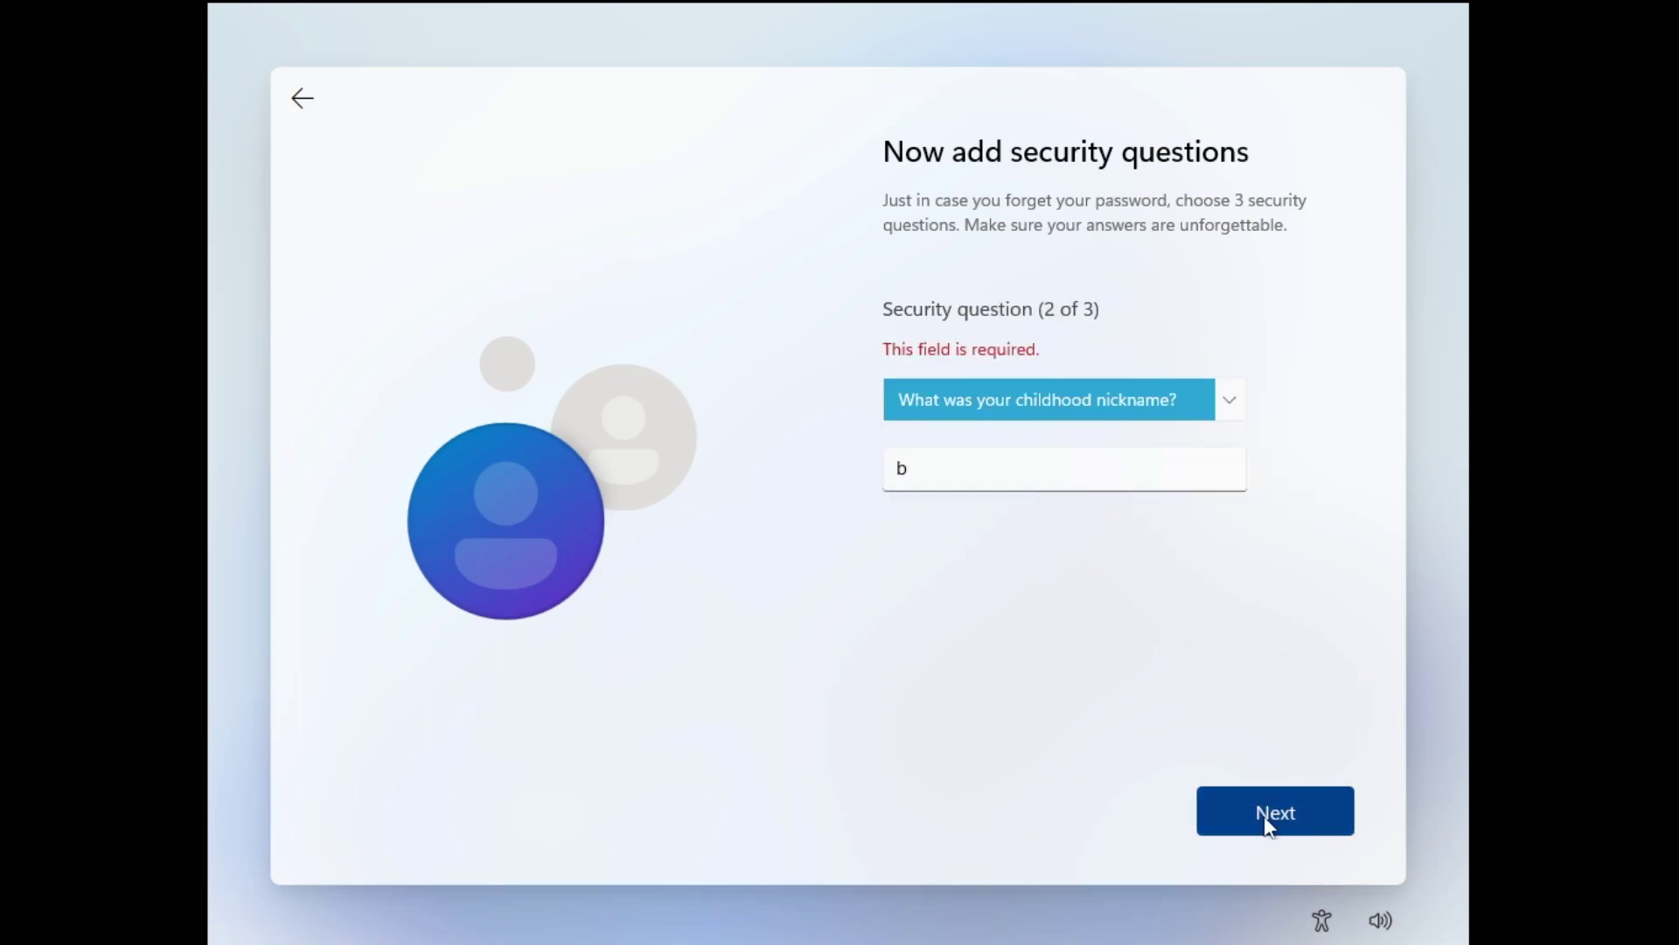
click(1270, 813)
text(c)
click(1268, 814)
scroll(1199, 752, down, 10)
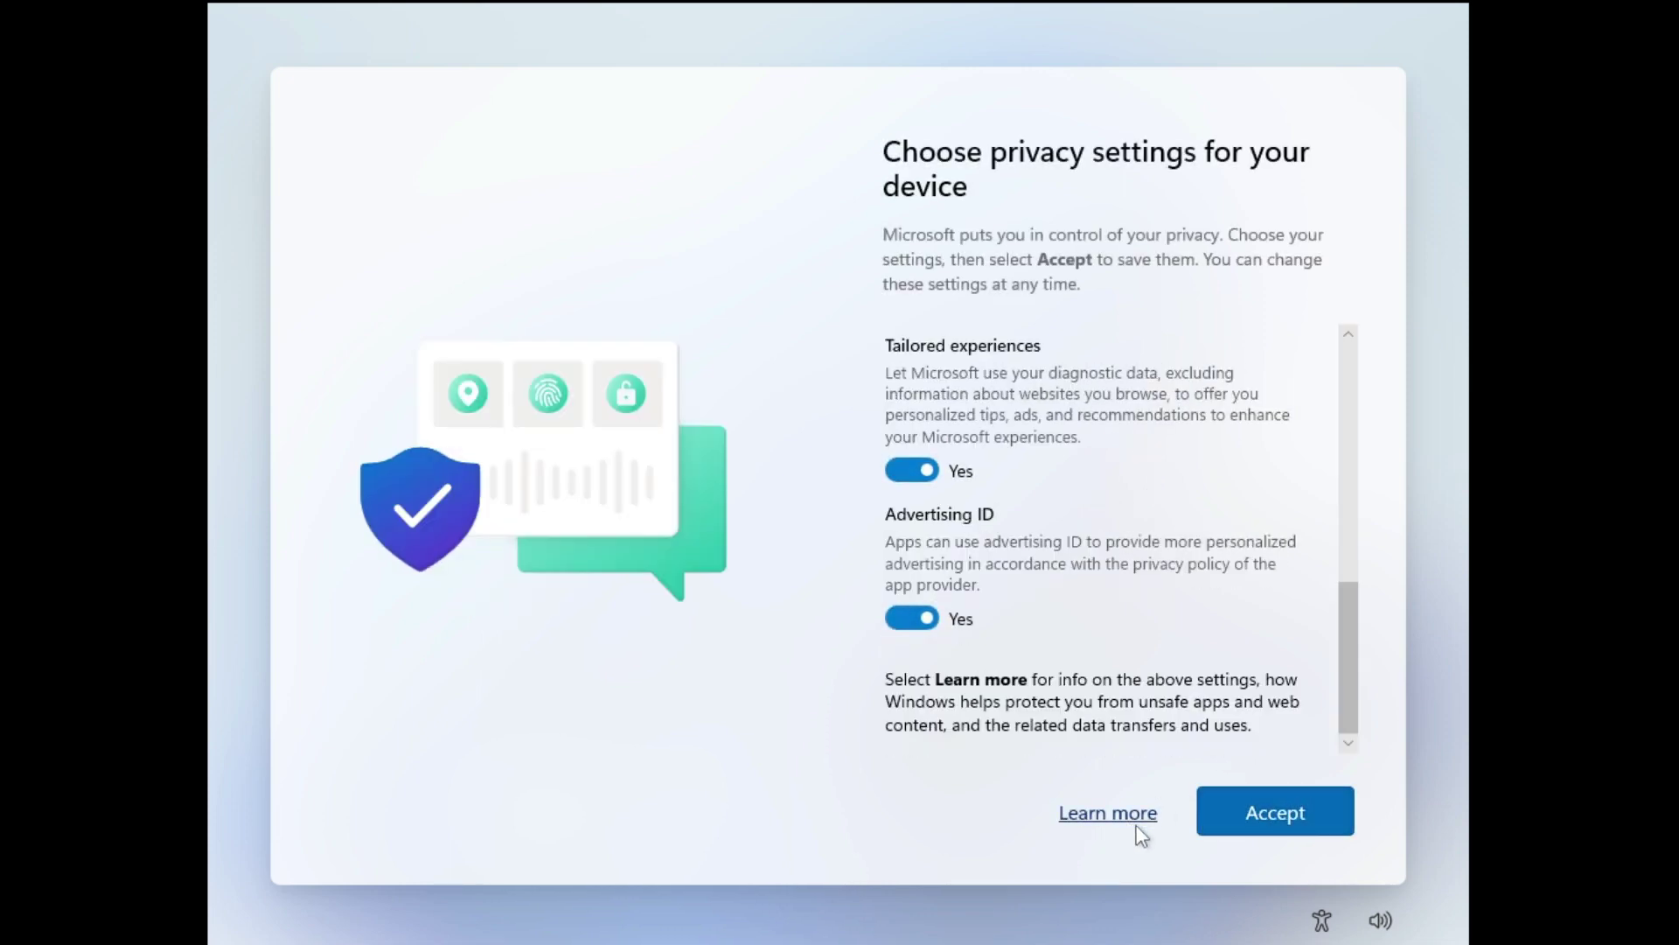
click(1270, 822)
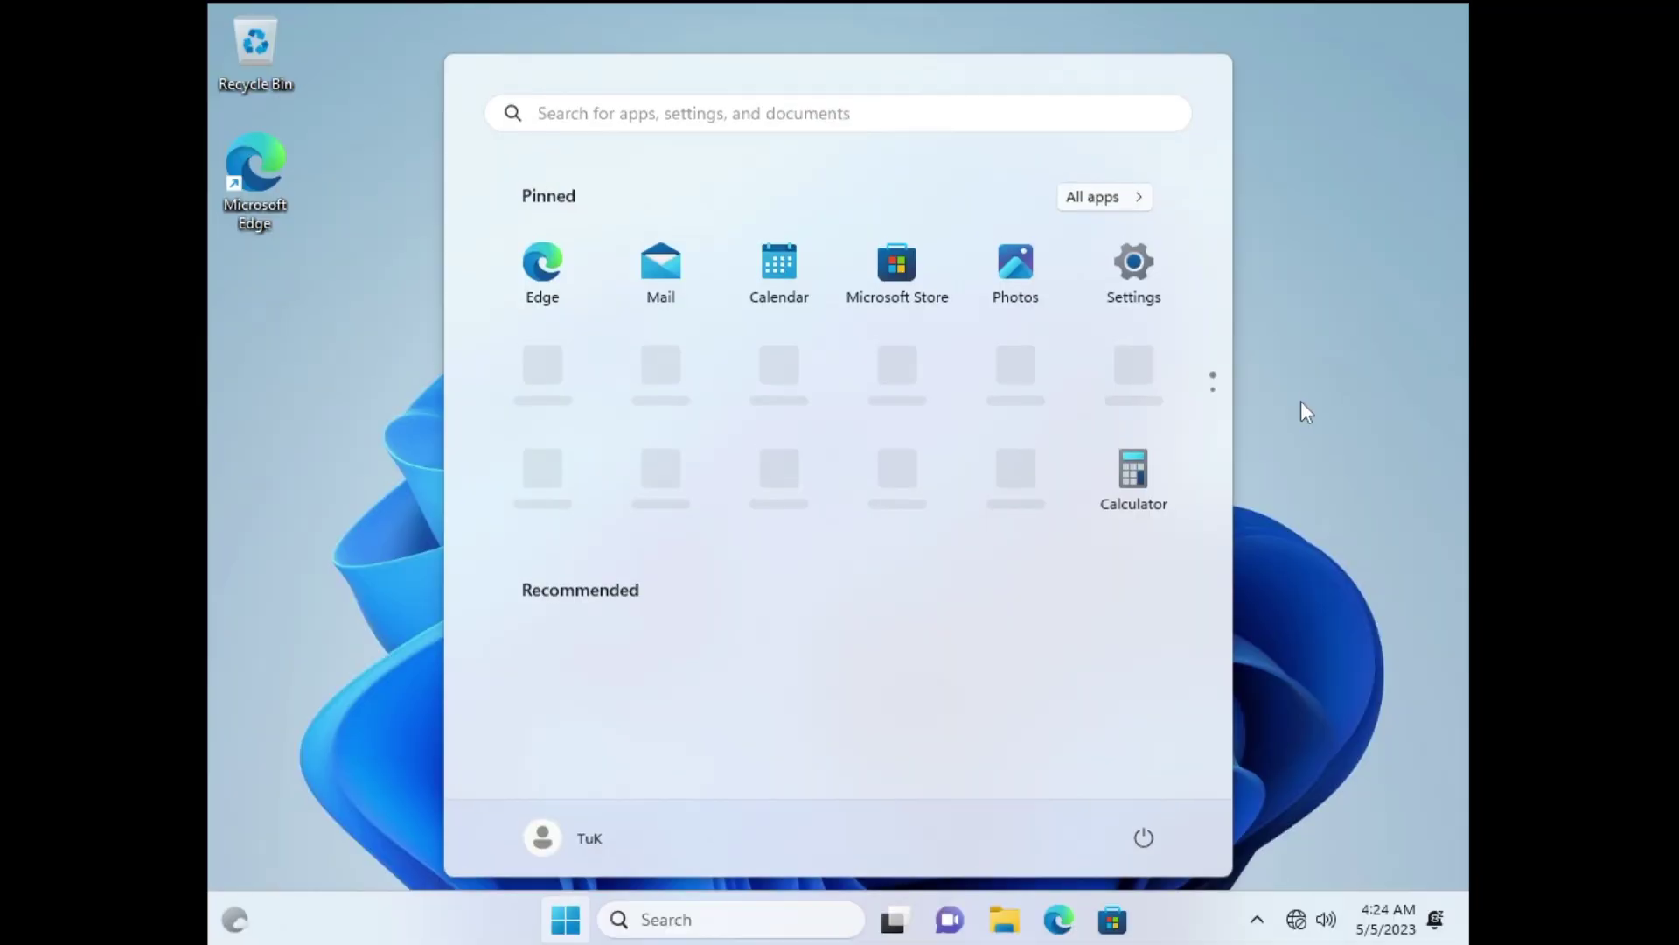
Dismiss the Start menu to reveal the fresh desktop.
click(1296, 415)
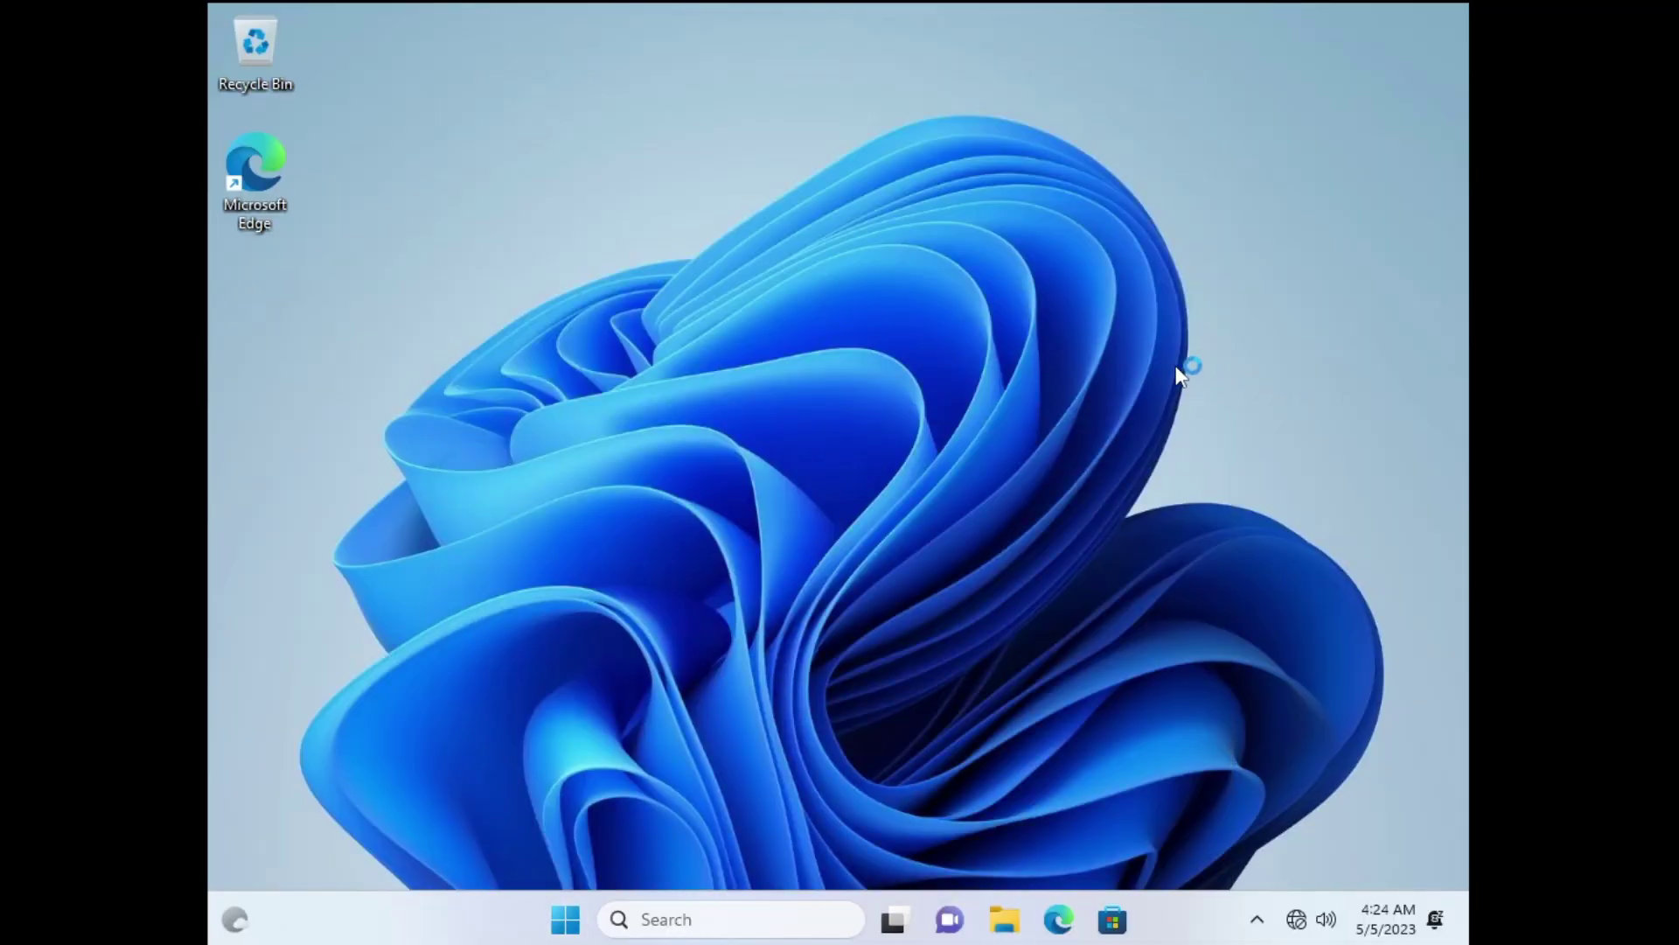
Show This PC in File Explorer, confirming D: is empty with 10.2 GB free.
click(1006, 918)
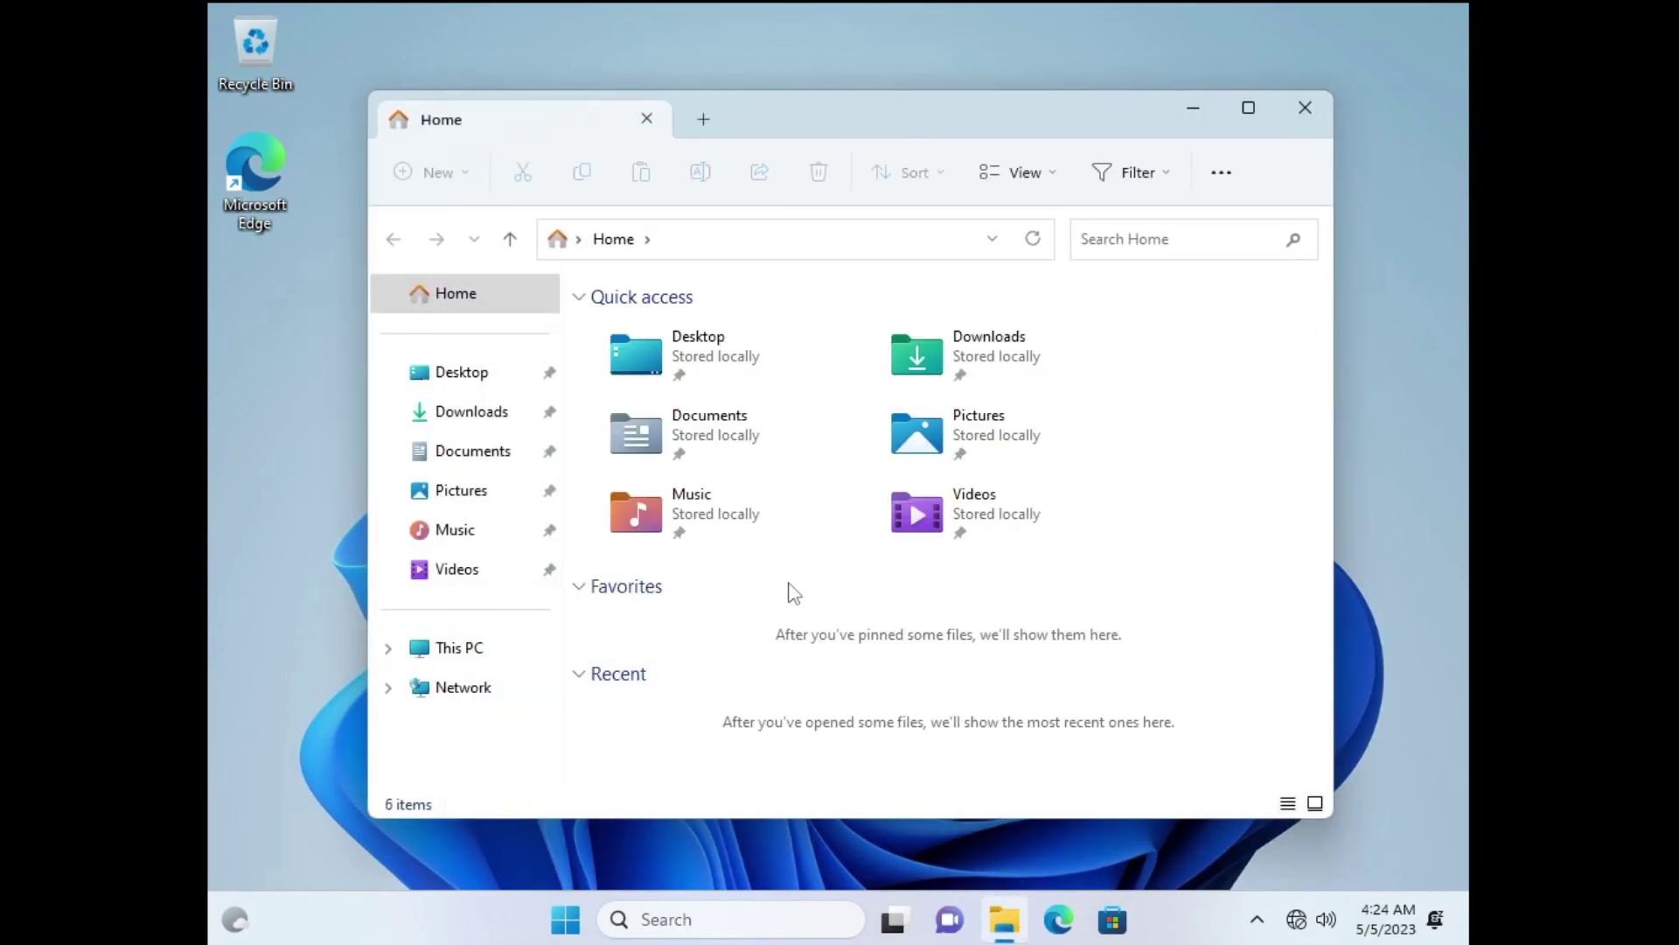
click(479, 648)
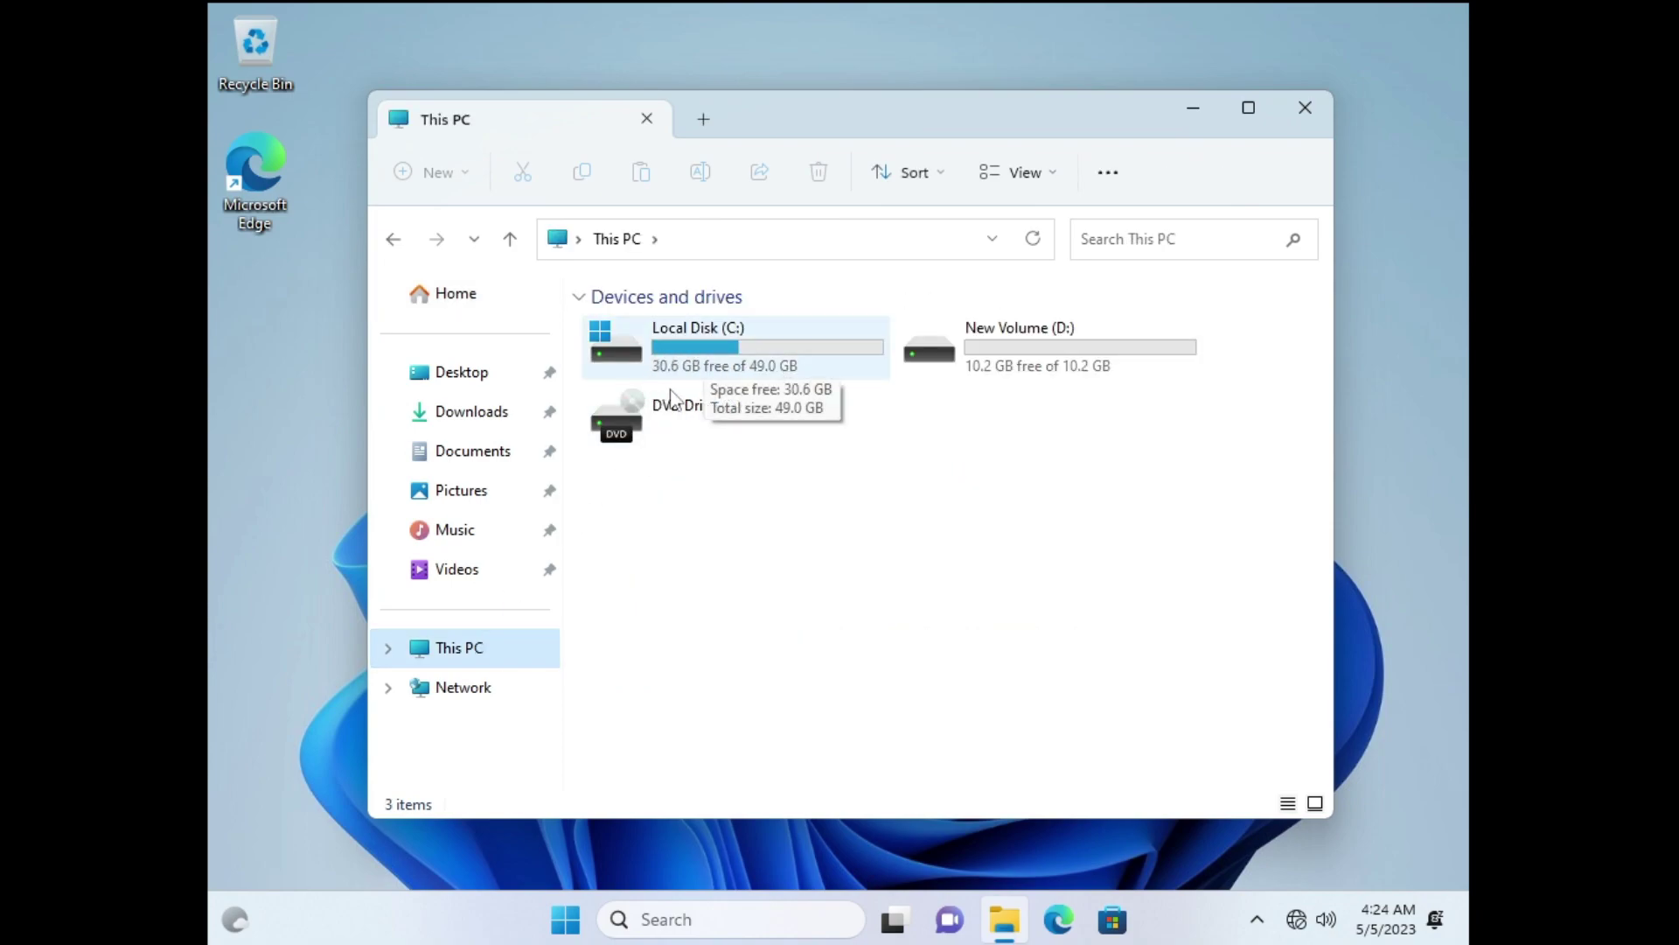
mouse_move(706, 382)
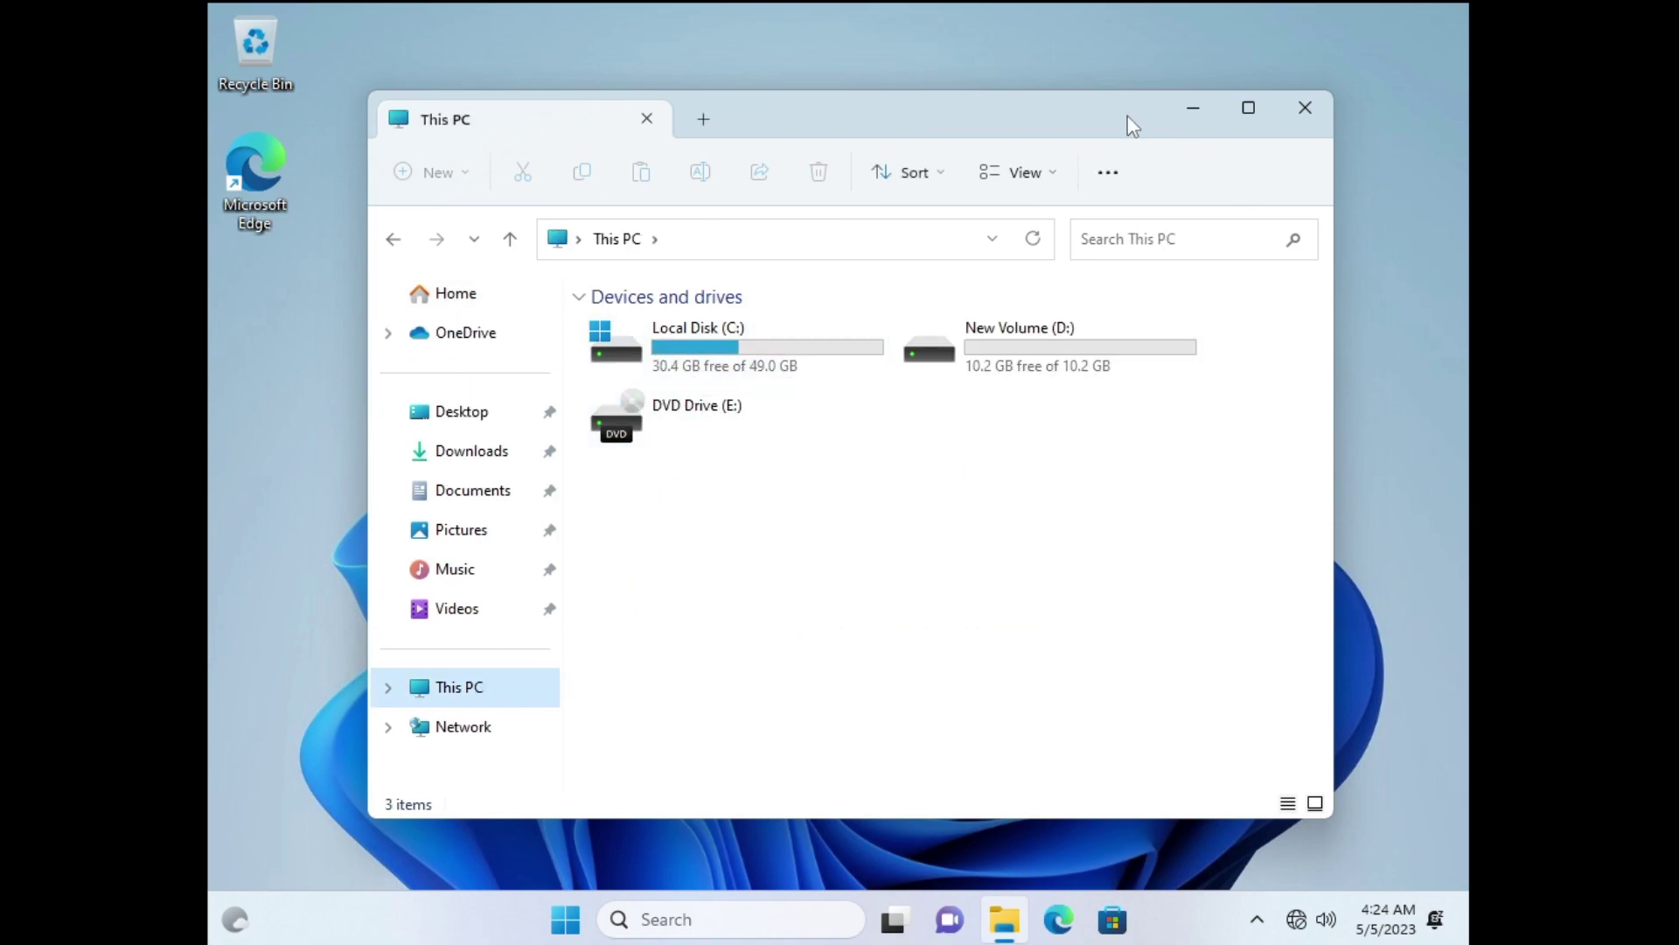